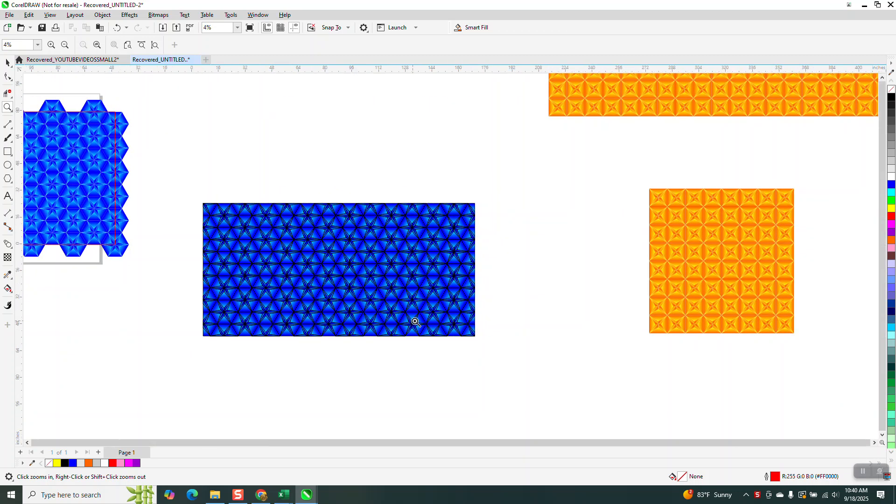
Move the solid black CORELDRAW text onto the upper part of the orange pattern square below it
{"action": "scroll", "coordinate": [402, 316], "scroll_direction": "down", "scroll_amount": 3}
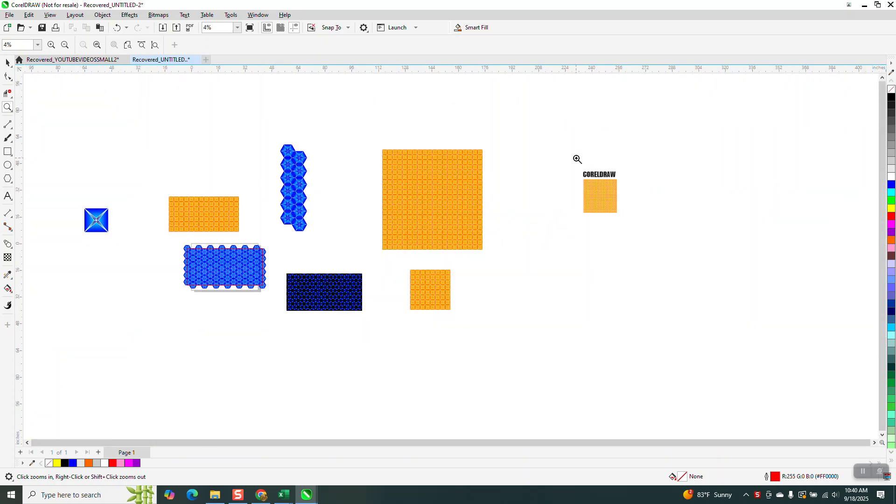
{"action": "left_click_drag", "start_coordinate": [576, 158], "coordinate": [653, 235]}
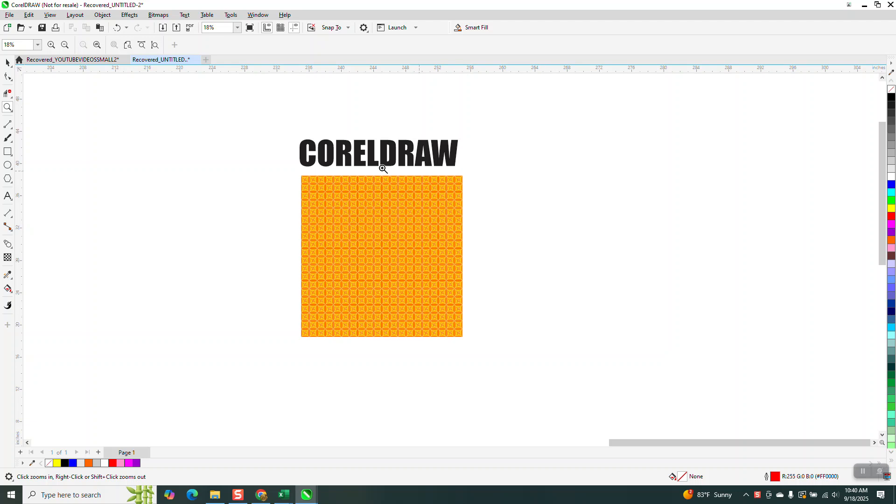
{"action": "left_click", "coordinate": [8, 62]}
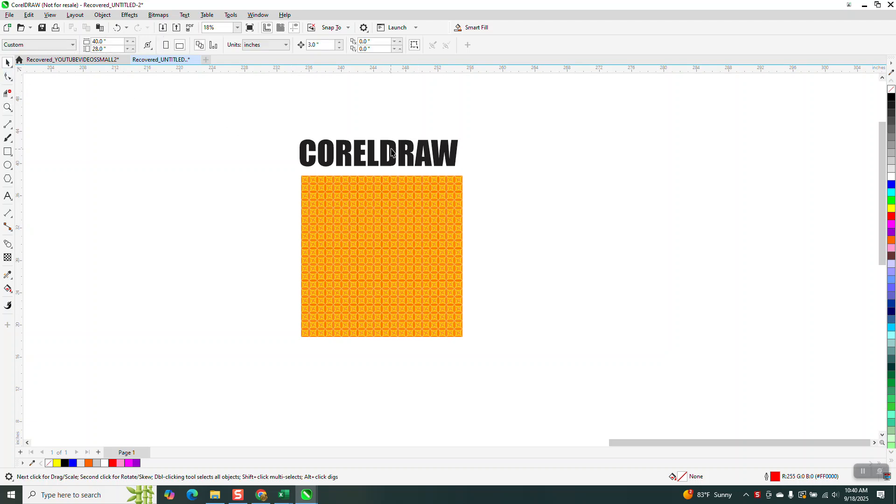
{"action": "left_click_drag", "start_coordinate": [393, 150], "coordinate": [396, 193]}
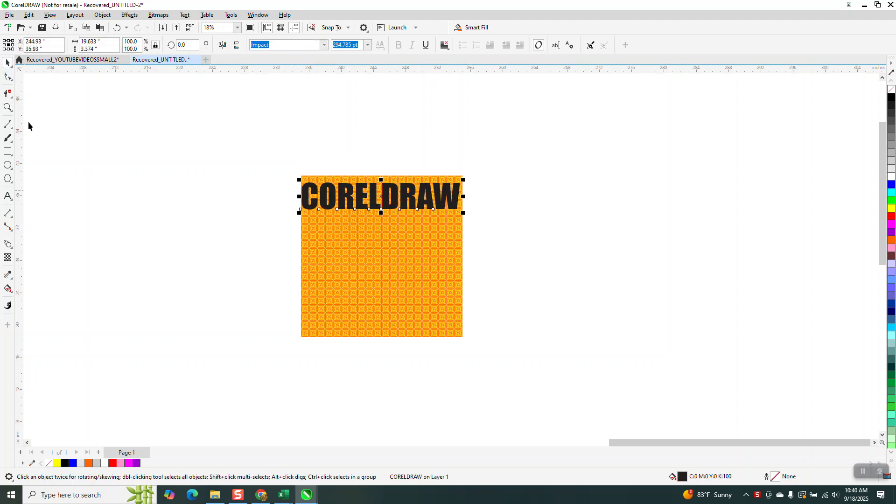
Give the CORELDRAW text no fill with a black hairline outline and place it over the upper rows of the orange pattern
{"action": "left_click", "coordinate": [8, 108]}
{"action": "left_click_drag", "start_coordinate": [299, 161], "coordinate": [462, 238]}
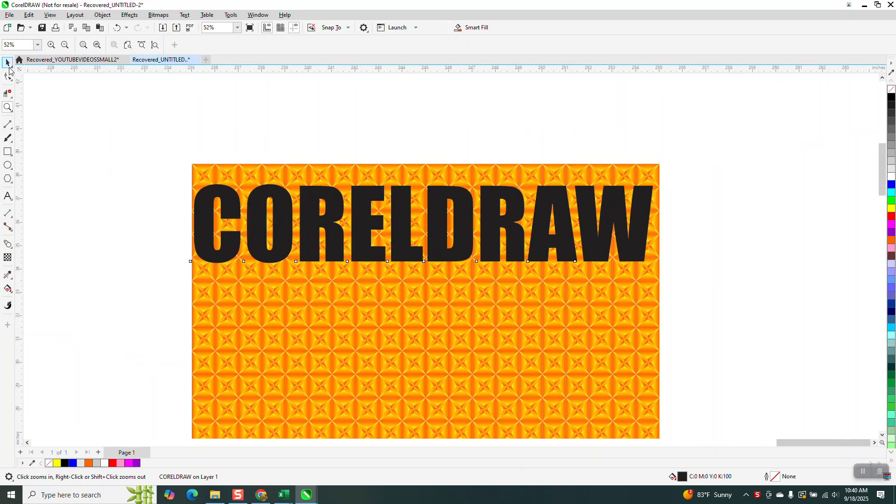
{"action": "left_click", "coordinate": [8, 63]}
{"action": "left_click_drag", "start_coordinate": [402, 217], "coordinate": [402, 121]}
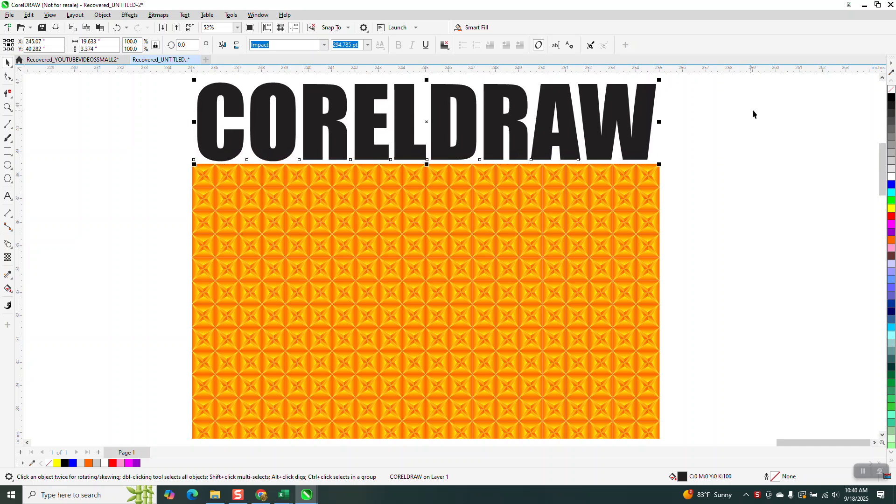
{"action": "left_click", "coordinate": [891, 89]}
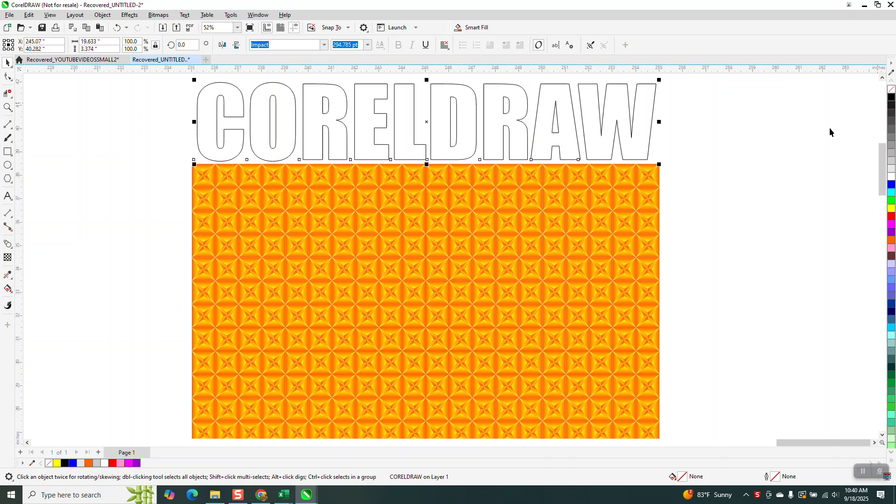
{"action": "left_click_drag", "start_coordinate": [427, 123], "coordinate": [429, 209]}
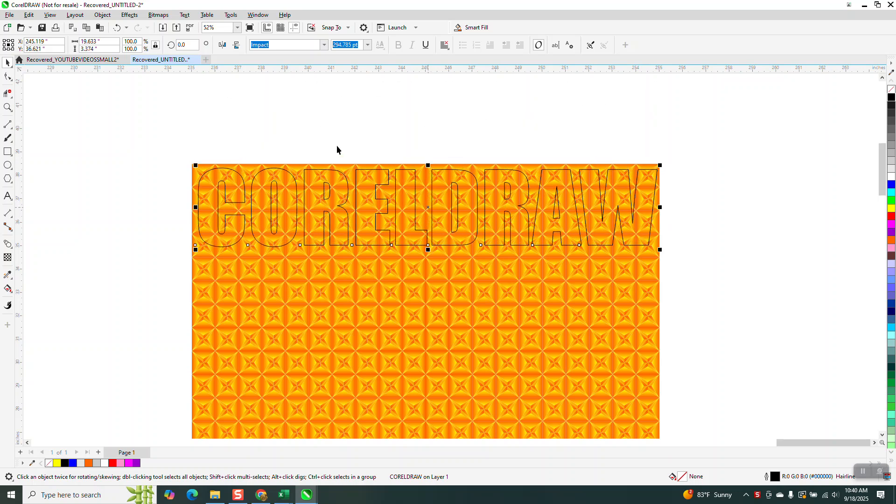
Select the outlined CORELDRAW text together with the orange pattern square and intersect them
{"action": "scroll", "coordinate": [284, 130], "scroll_direction": "down", "scroll_amount": 2}
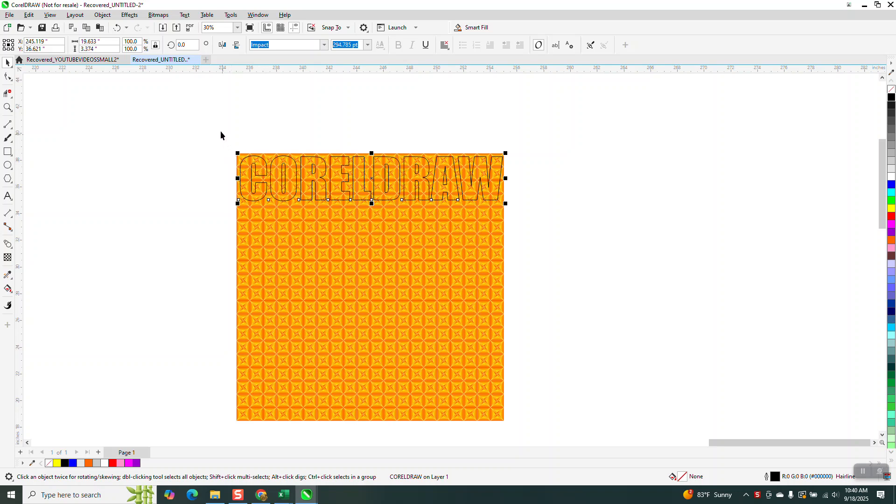
{"action": "left_click_drag", "start_coordinate": [217, 126], "coordinate": [524, 428]}
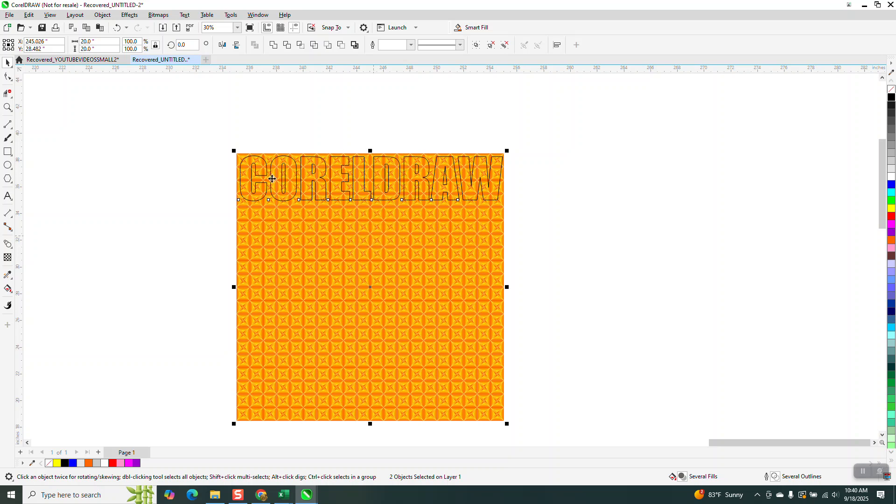
{"action": "left_click", "coordinate": [302, 46]}
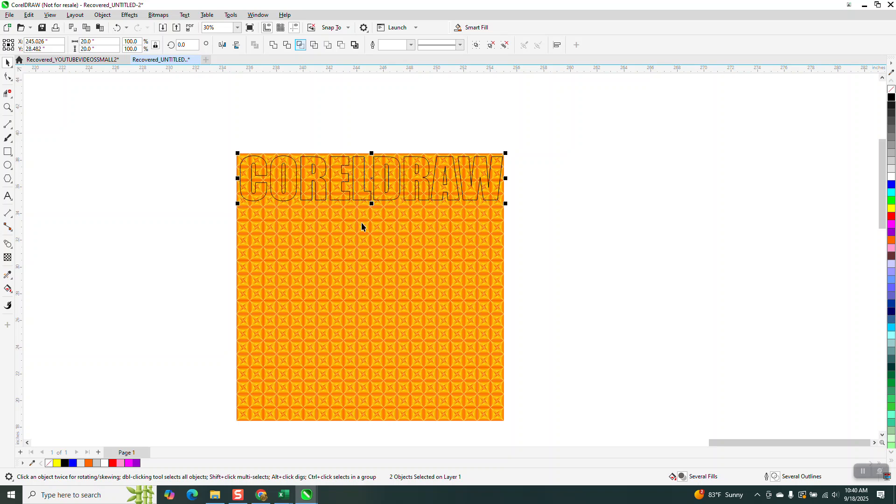
Try moving the pattern-filled CORELDRAW letters freehand to just above the orange square
{"action": "left_click_drag", "start_coordinate": [379, 181], "coordinate": [373, 124]}
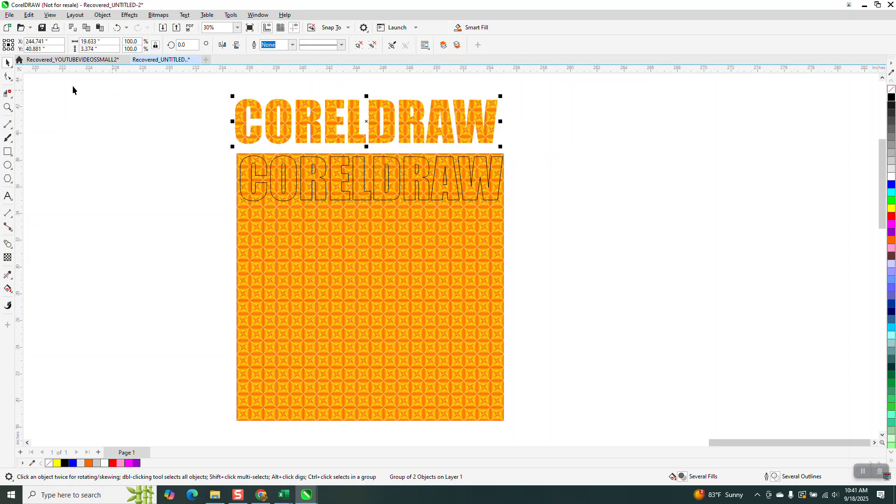
{"action": "left_click", "coordinate": [8, 107]}
{"action": "left_click_drag", "start_coordinate": [272, 96], "coordinate": [357, 158]}
{"action": "scroll", "coordinate": [363, 161], "scroll_direction": "down", "scroll_amount": 1}
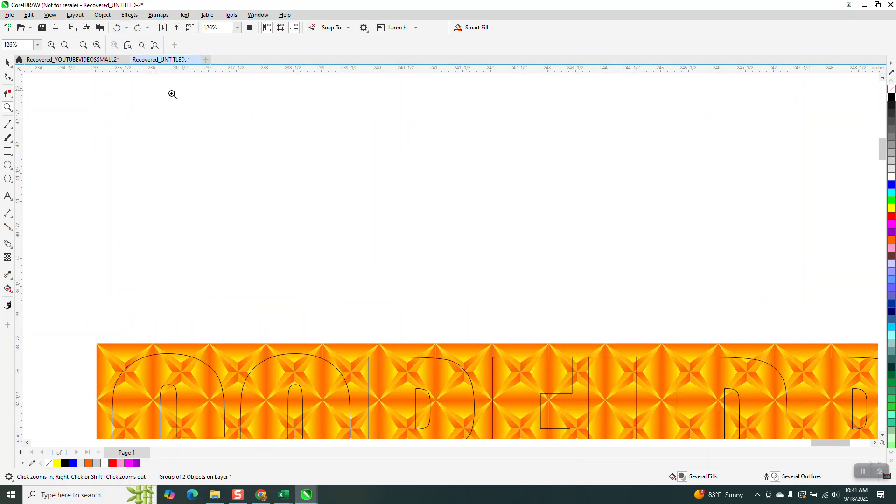
{"action": "scroll", "coordinate": [252, 140], "scroll_direction": "down", "scroll_amount": 3}
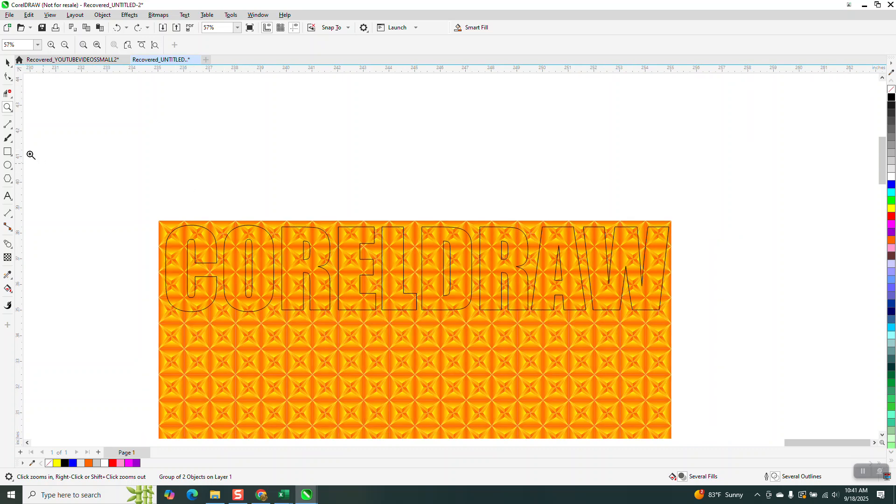
Set the nudge distance to 4 inches and nudge the pattern-filled letters and the outlined text up once each
{"action": "left_click", "coordinate": [8, 62]}
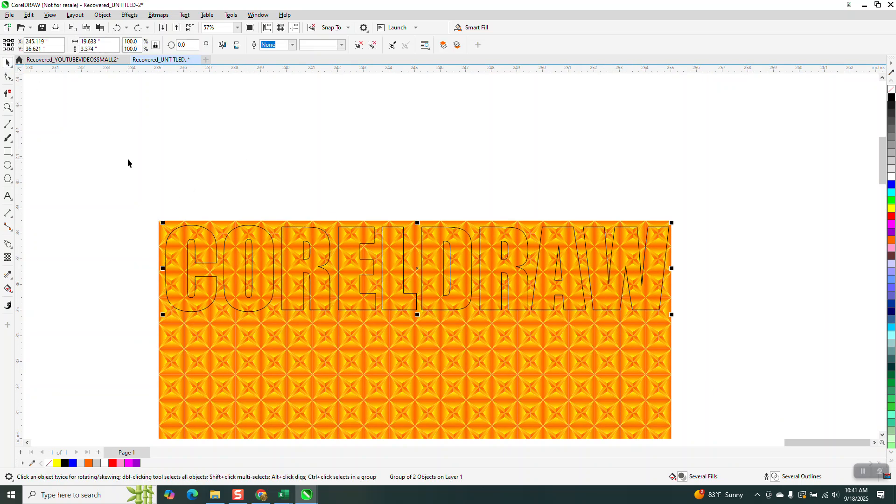
{"action": "left_click", "coordinate": [172, 131]}
{"action": "left_click", "coordinate": [324, 46]}
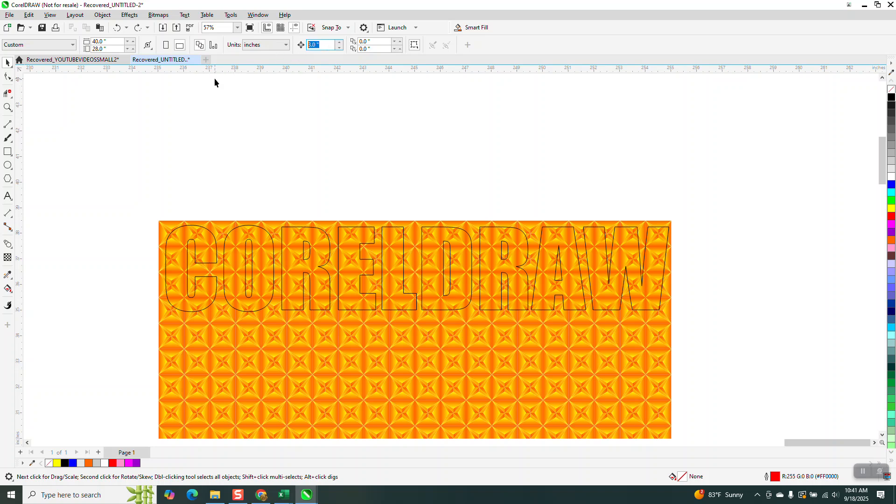
{"action": "type", "text": "4"}
{"action": "left_click", "coordinate": [423, 256]}
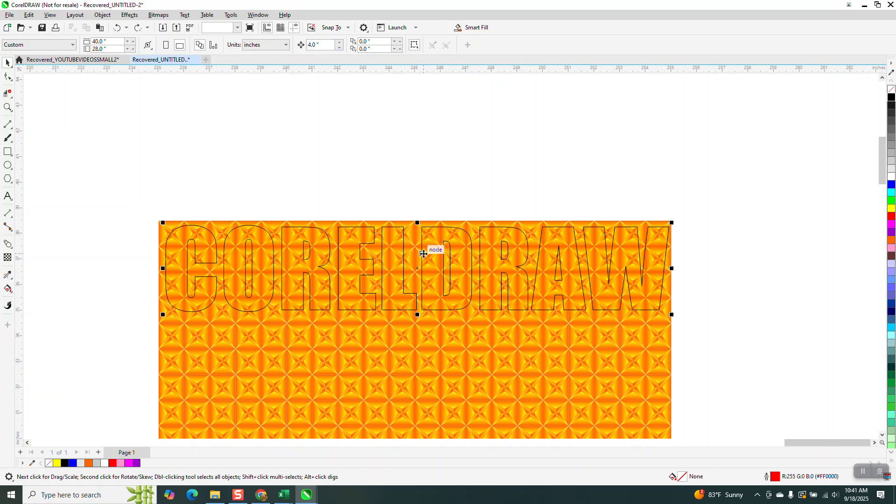
{"action": "key", "text": "Up"}
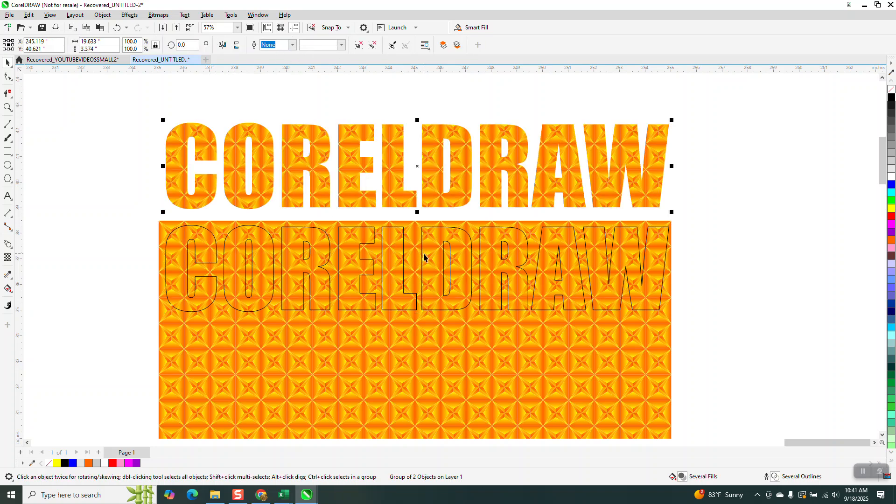
{"action": "left_click", "coordinate": [425, 229]}
{"action": "key", "text": "Up"}
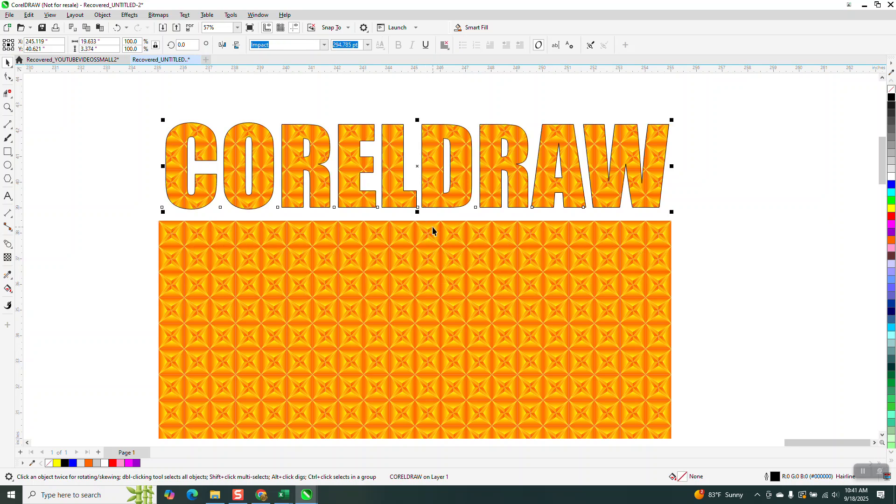
Convert the outlined CORELDRAW text to curves and set its outline width to 10.0 pt
{"action": "left_click", "coordinate": [324, 45]}
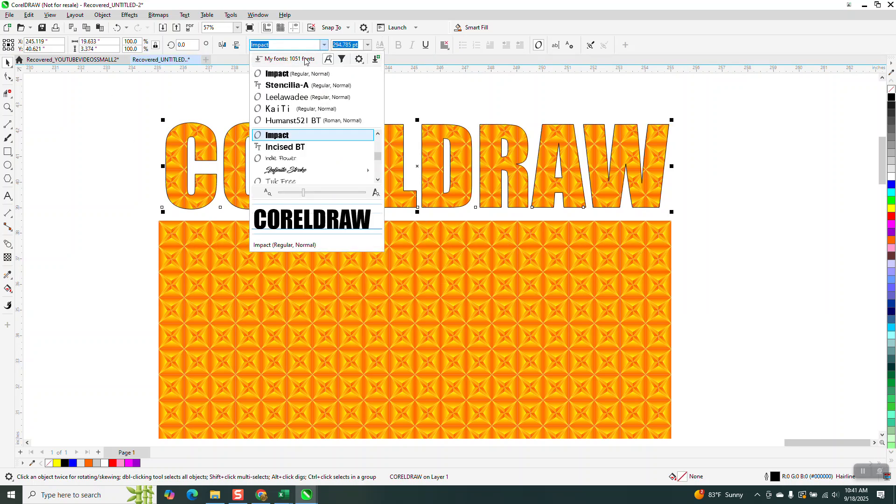
{"action": "left_click", "coordinate": [407, 89]}
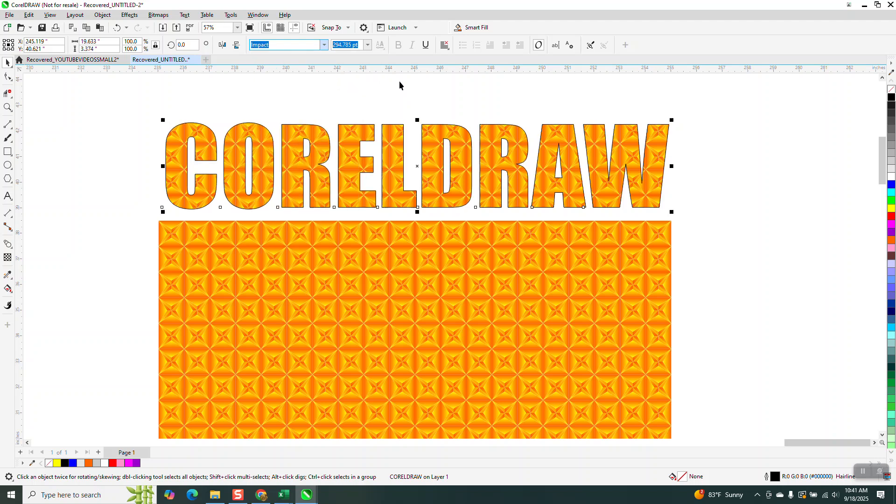
{"action": "left_click", "coordinate": [103, 14]}
{"action": "left_click", "coordinate": [130, 256]}
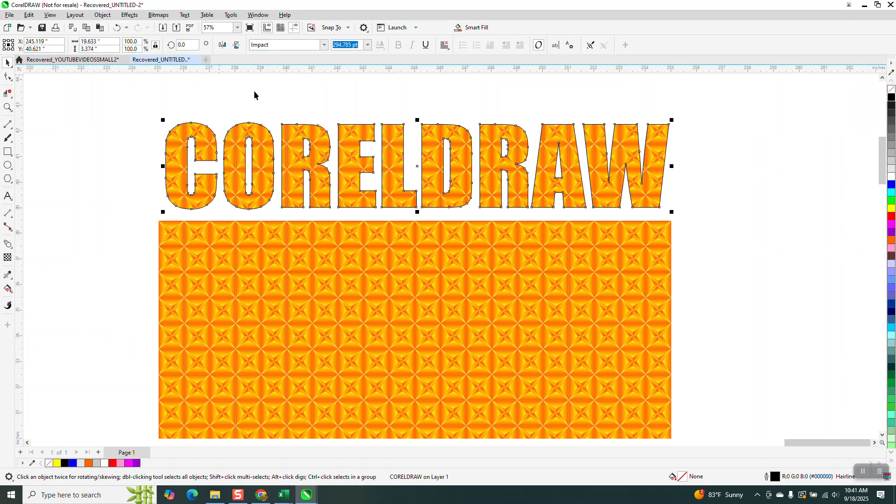
{"action": "left_click", "coordinate": [292, 44]}
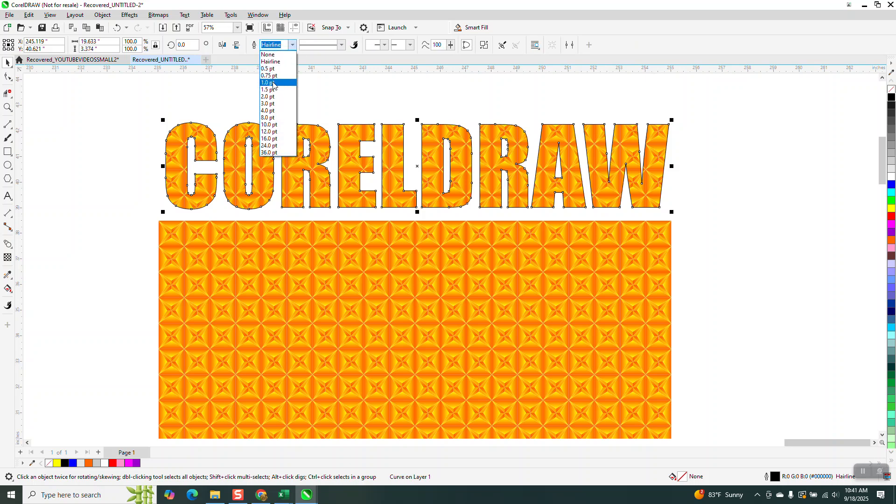
{"action": "left_click", "coordinate": [270, 96]}
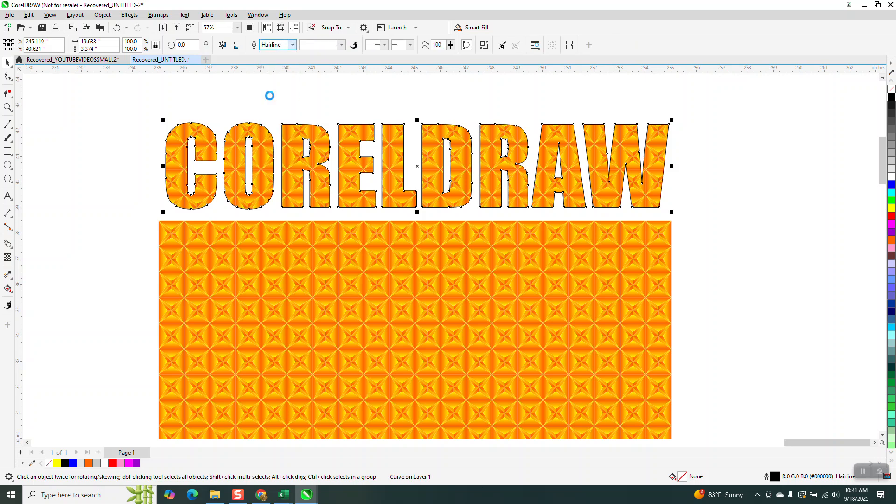
{"action": "left_click", "coordinate": [293, 44]}
{"action": "left_click", "coordinate": [269, 124]}
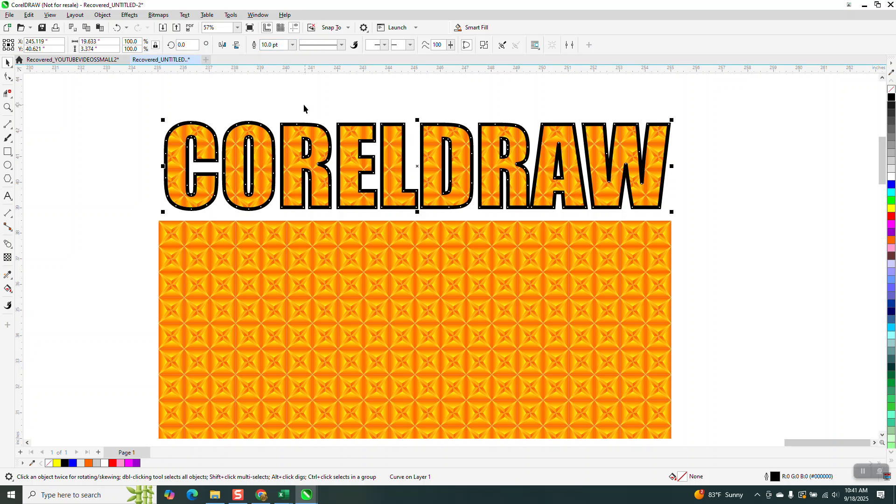
Nudge the 10 pt outlined lettering up 4 inches off the patterned letters and convert its outline to an object
{"action": "scroll", "coordinate": [298, 111], "scroll_direction": "down", "scroll_amount": 2}
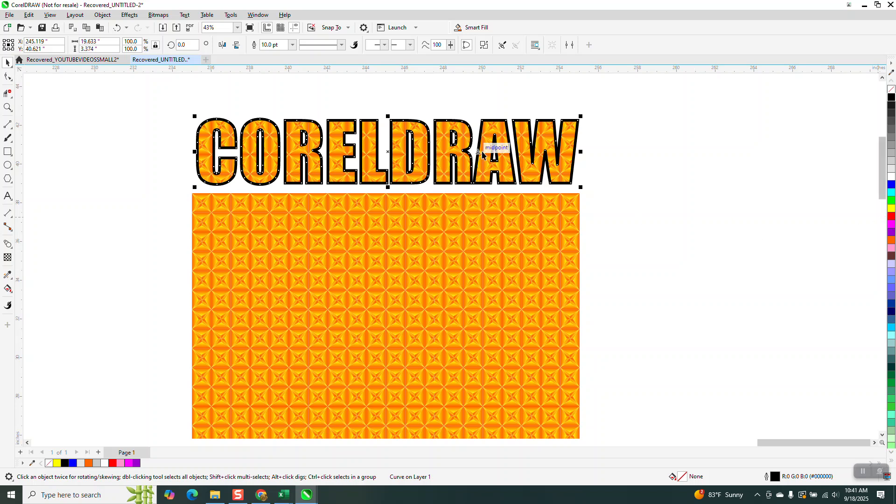
{"action": "scroll", "coordinate": [455, 191], "scroll_direction": "down", "scroll_amount": 2}
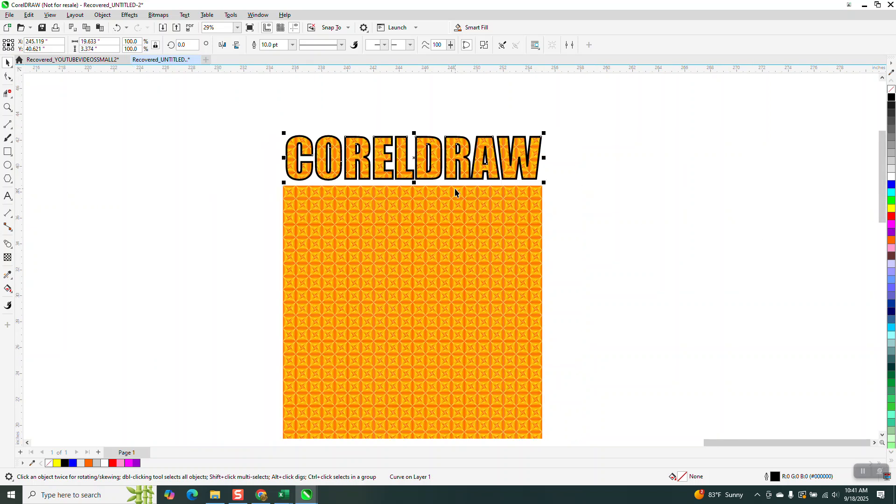
{"action": "key", "text": "Up"}
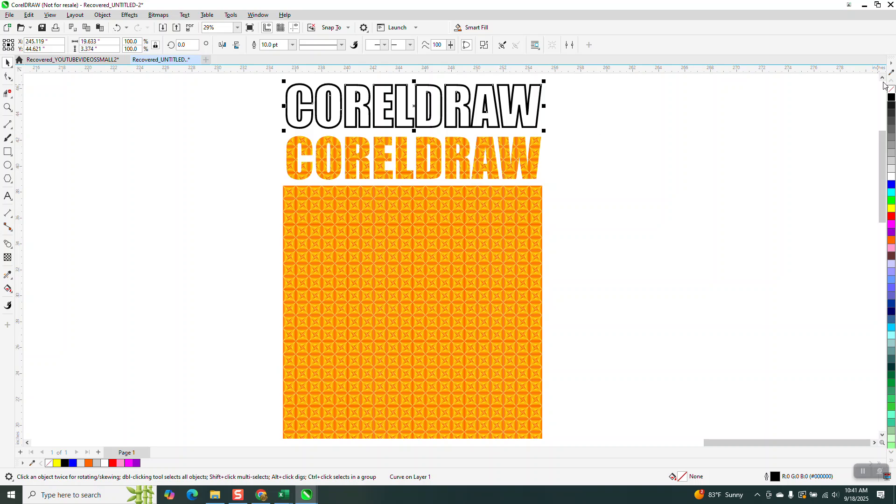
{"action": "left_click", "coordinate": [104, 16]}
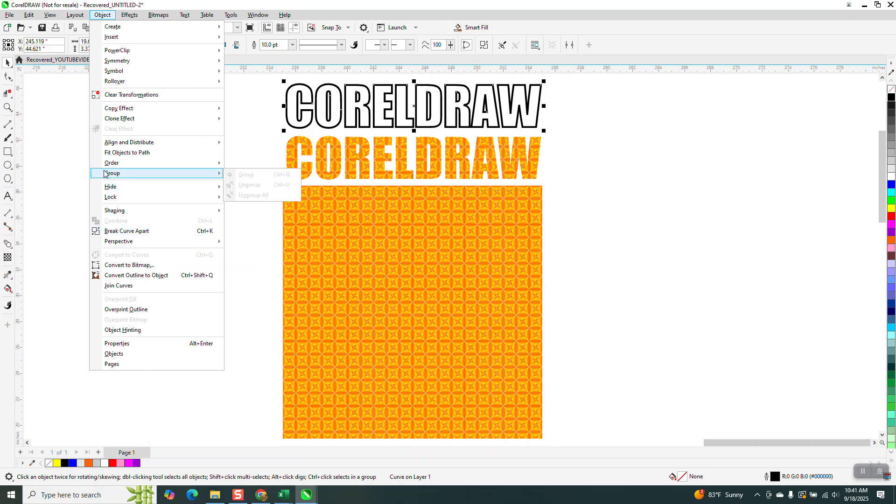
{"action": "left_click", "coordinate": [132, 275]}
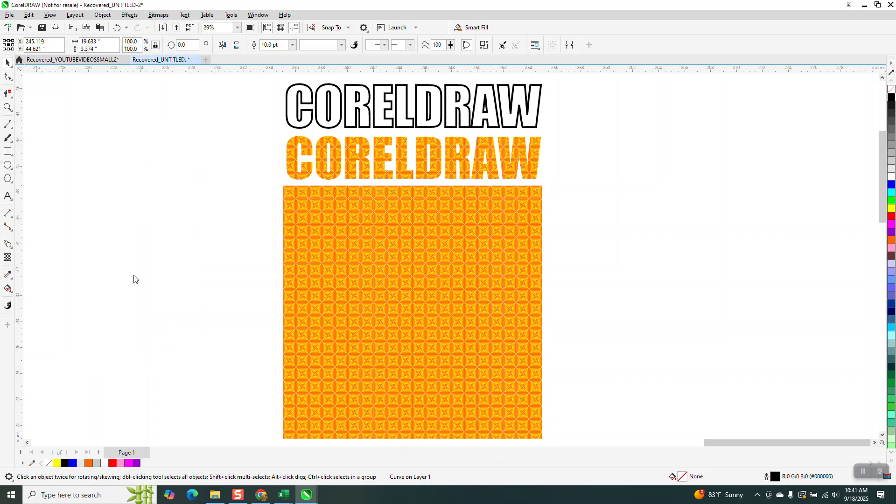
Give the converted outline object a black hairline outline with no fill and nudge it down 8 inches onto the orange pattern
{"action": "right_click", "coordinate": [892, 100]}
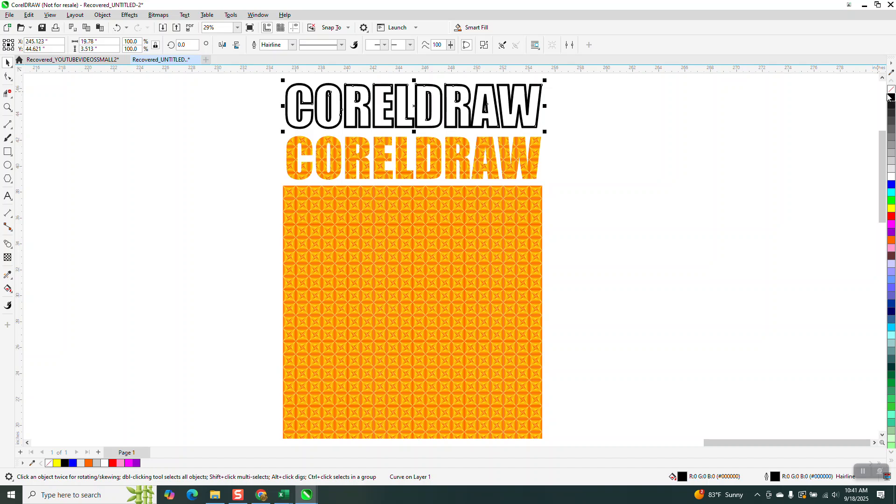
{"action": "left_click", "coordinate": [892, 89]}
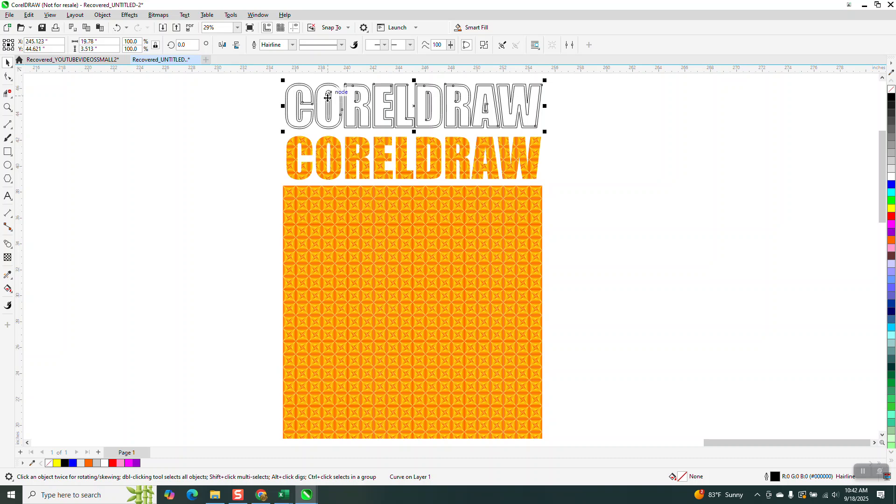
{"action": "key", "text": "Down"}
{"action": "key", "text": "Down"}
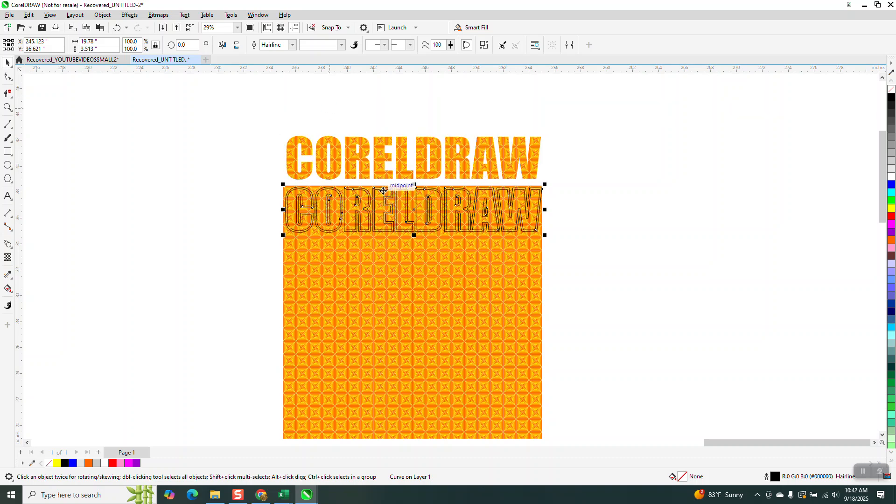
{"action": "left_click_drag", "start_coordinate": [415, 217], "coordinate": [423, 261]}
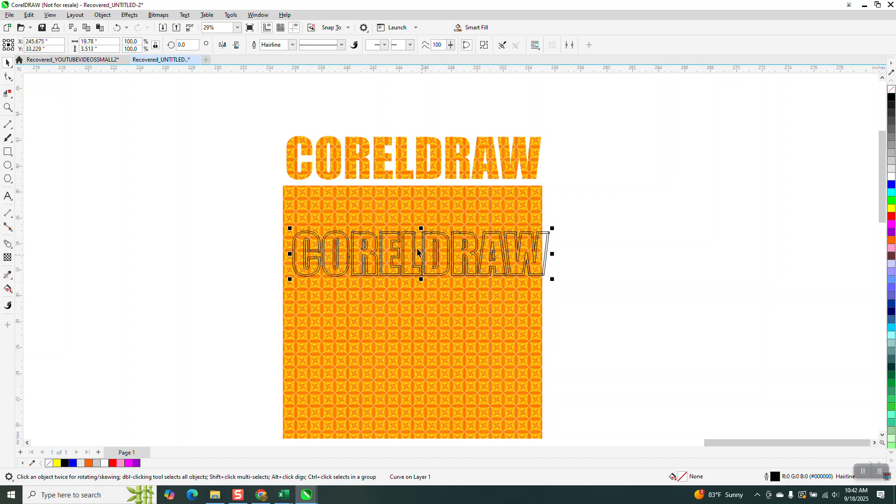
{"action": "left_click", "coordinate": [117, 29]}
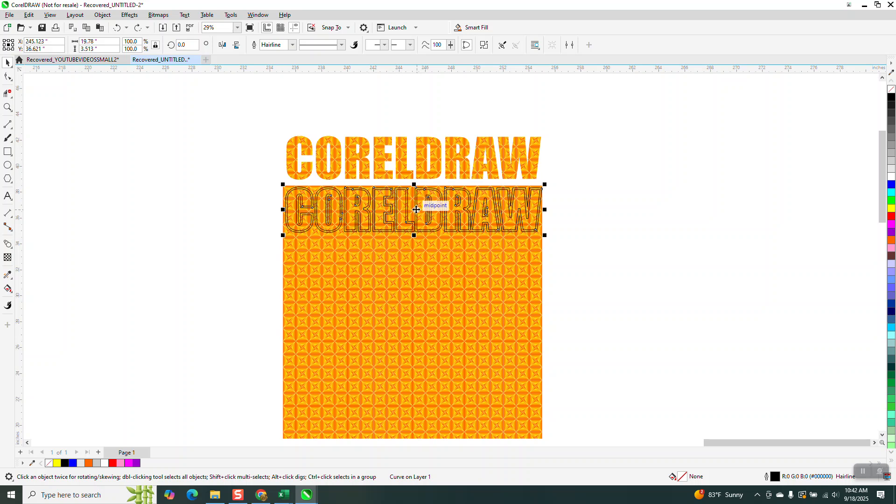
Nudge the hairline-outlined lettering down 4 inches on the orange square and the pattern-filled letters up 8 inches
{"action": "key", "text": "Down"}
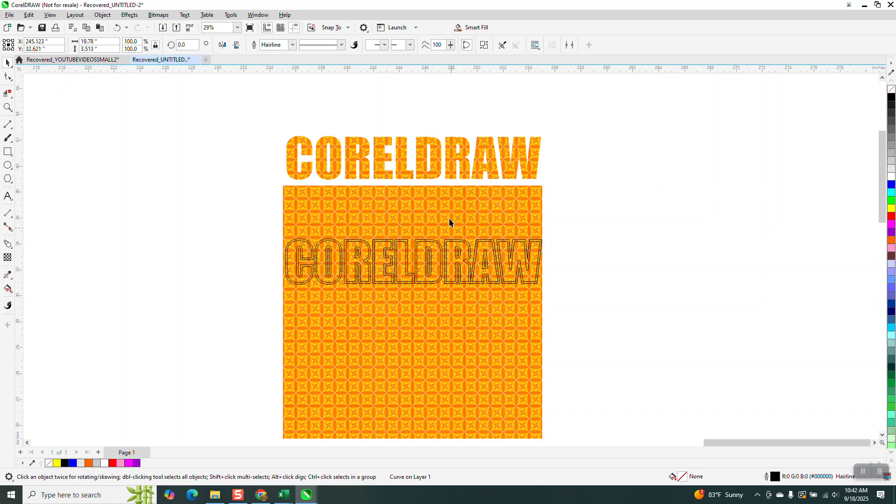
{"action": "left_click", "coordinate": [451, 179]}
{"action": "key", "text": "Up"}
{"action": "key", "text": "Up"}
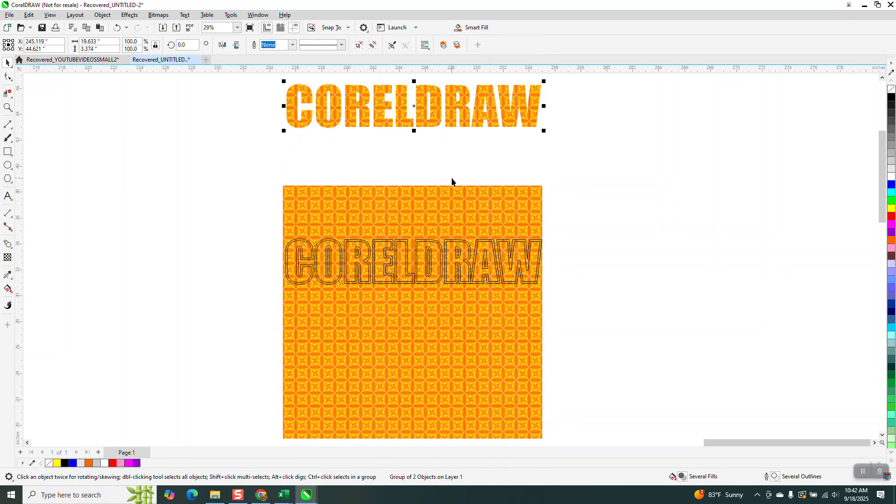
Rotate the orange pattern square by 45 degrees
{"action": "left_click", "coordinate": [481, 200]}
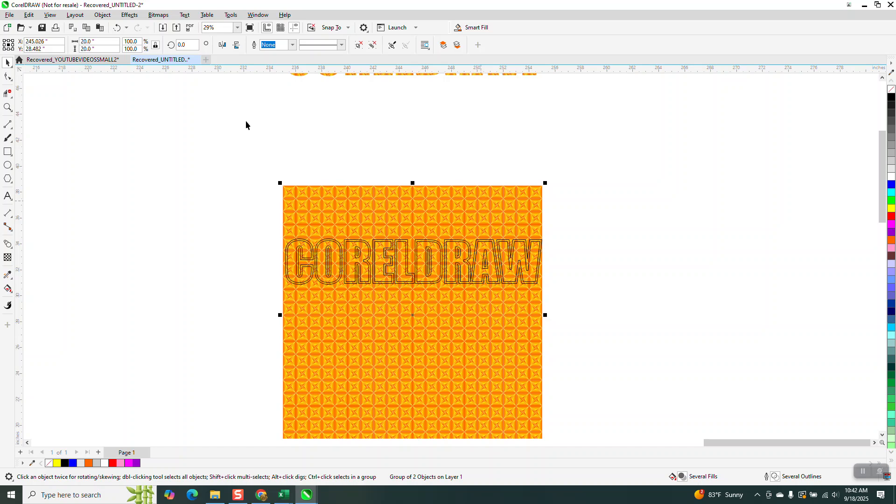
{"action": "left_click", "coordinate": [193, 45]}
{"action": "type", "text": "4"}
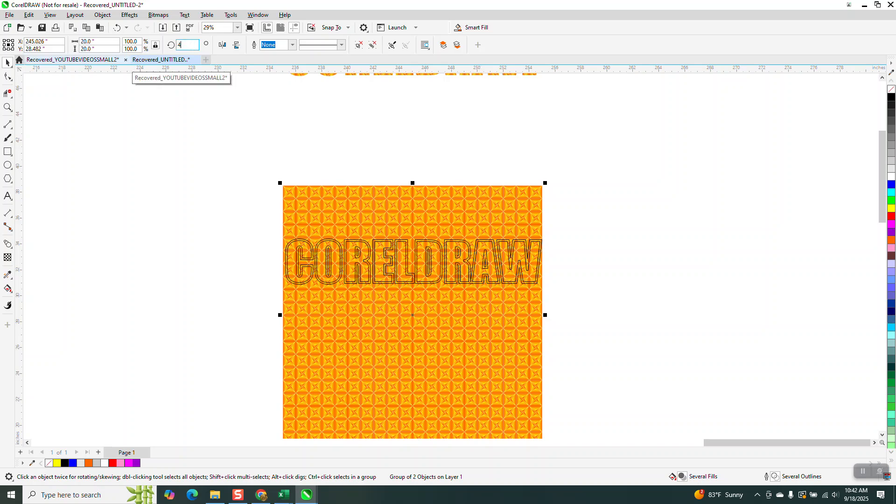
{"action": "type", "text": "5"}
{"action": "key", "text": "Return"}
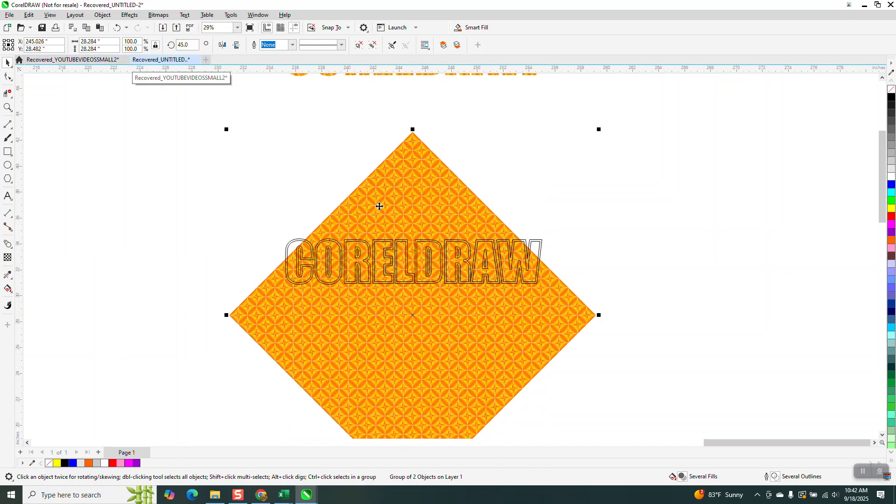
Nudge the hairline-outlined lettering down 4 inches onto the middle of the orange diamond and intersect the two objects
{"action": "left_click", "coordinate": [542, 247]}
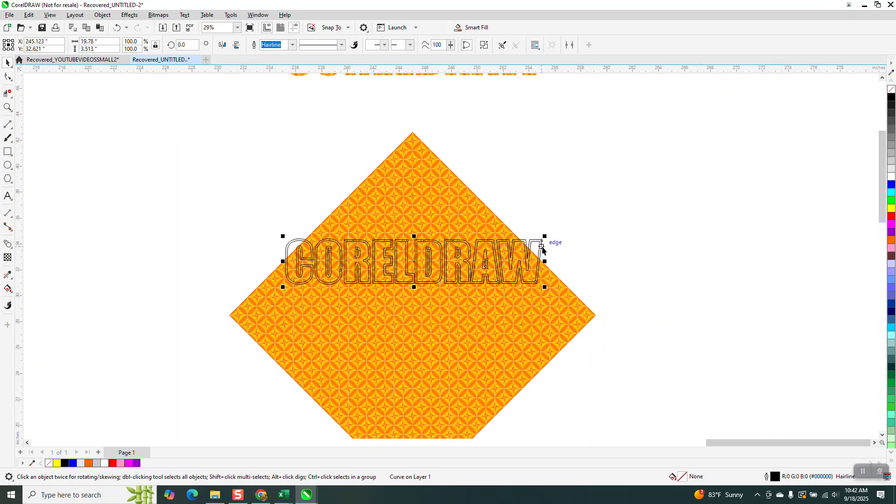
{"action": "key", "text": "Down"}
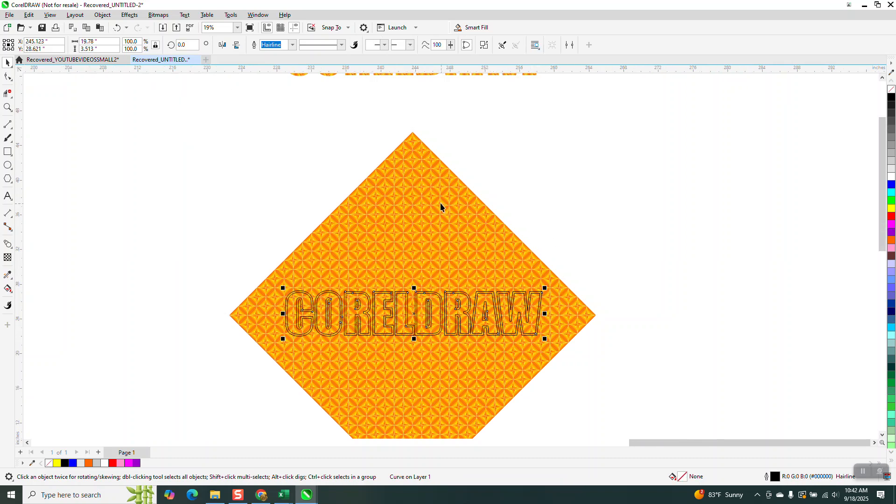
{"action": "scroll", "coordinate": [291, 186], "scroll_direction": "down", "scroll_amount": 2}
{"action": "left_click_drag", "start_coordinate": [290, 143], "coordinate": [604, 395]}
{"action": "left_click_drag", "start_coordinate": [441, 286], "coordinate": [441, 286]}
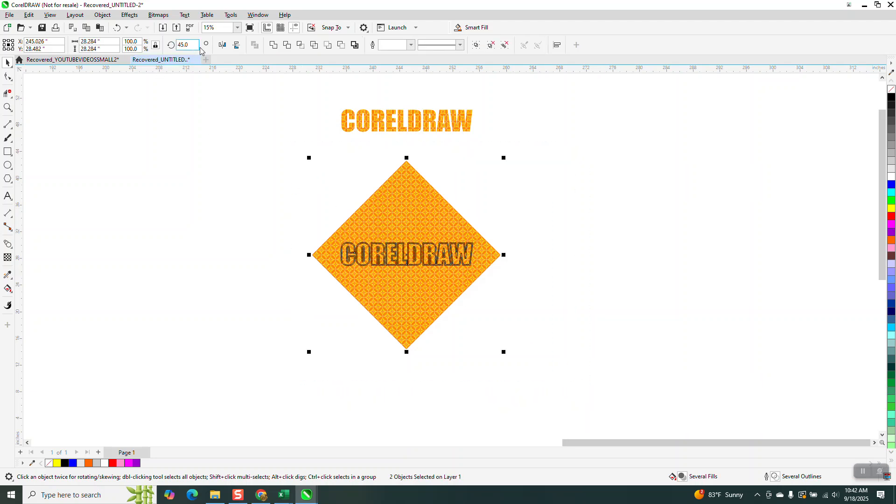
{"action": "left_click", "coordinate": [300, 47]}
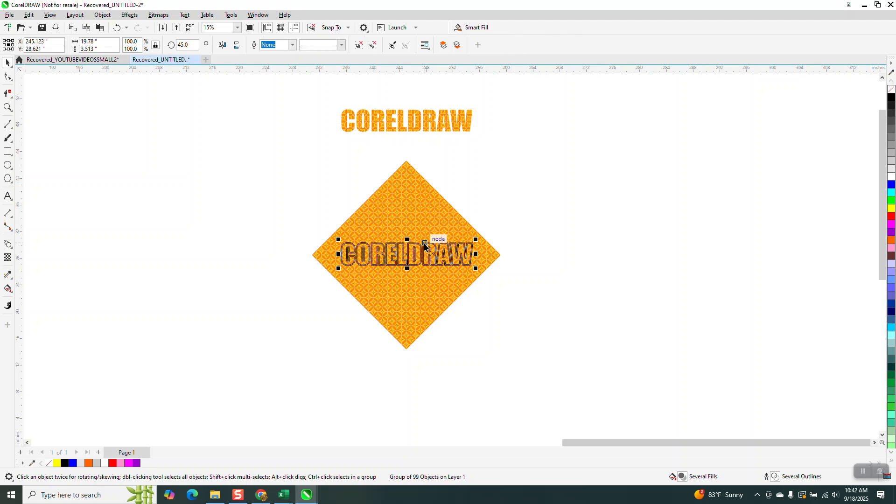
Nudge the pattern-filled outline up 20 inches so that it sits on the pattern-filled letters
{"action": "key", "text": "Up"}
{"action": "key", "text": "Up"}
{"action": "key", "text": "Up"}
{"action": "key", "text": "Up"}
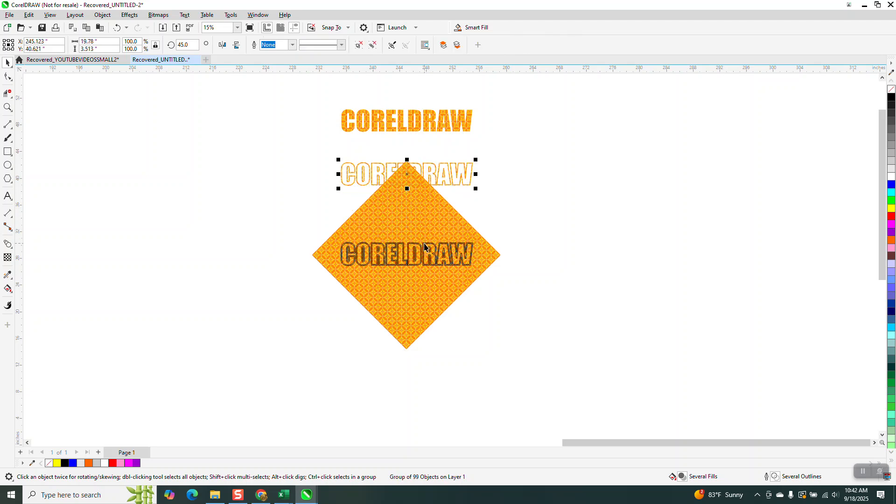
{"action": "left_click", "coordinate": [8, 107]}
{"action": "left_click_drag", "start_coordinate": [342, 132], "coordinate": [372, 164]}
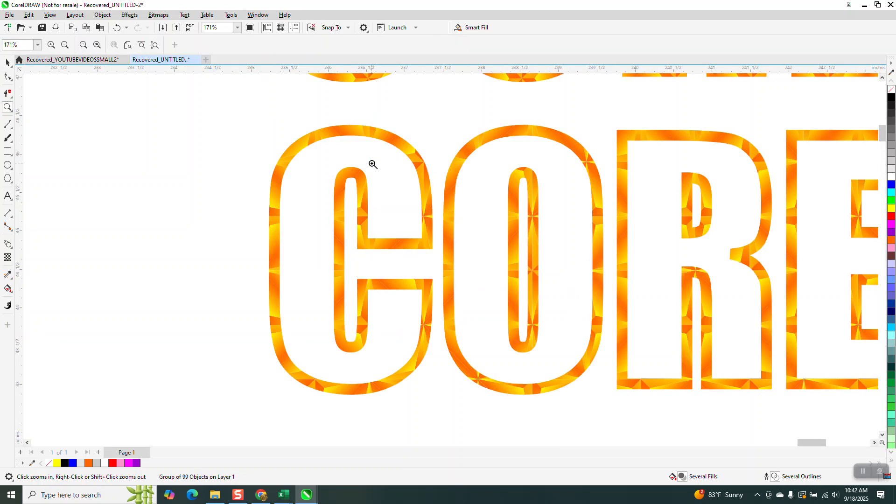
{"action": "right_click", "coordinate": [216, 177]}
{"action": "left_click", "coordinate": [8, 64]}
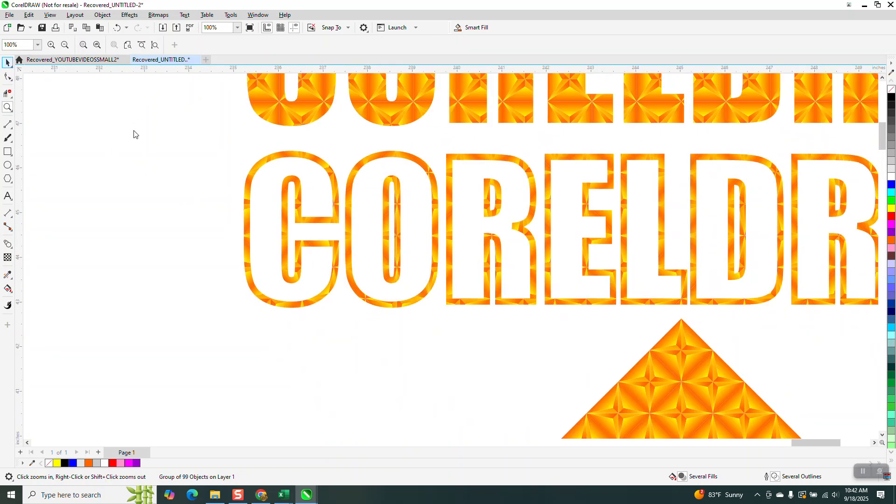
{"action": "scroll", "coordinate": [290, 258], "scroll_direction": "down", "scroll_amount": 3}
{"action": "key", "text": "ctrl+z"}
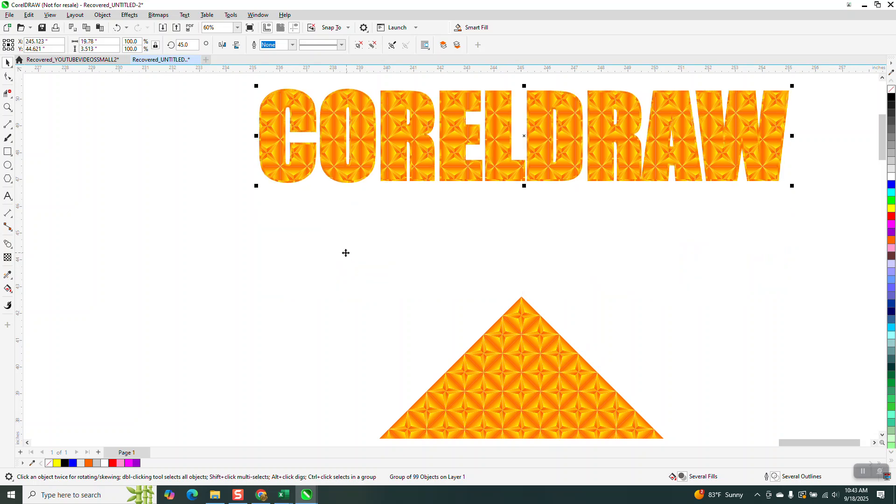
Recolor the outline around the pattern-filled CORELDRAW letters solid blue
{"action": "left_click", "coordinate": [8, 108]}
{"action": "scroll", "coordinate": [300, 91], "scroll_direction": "up", "scroll_amount": 5}
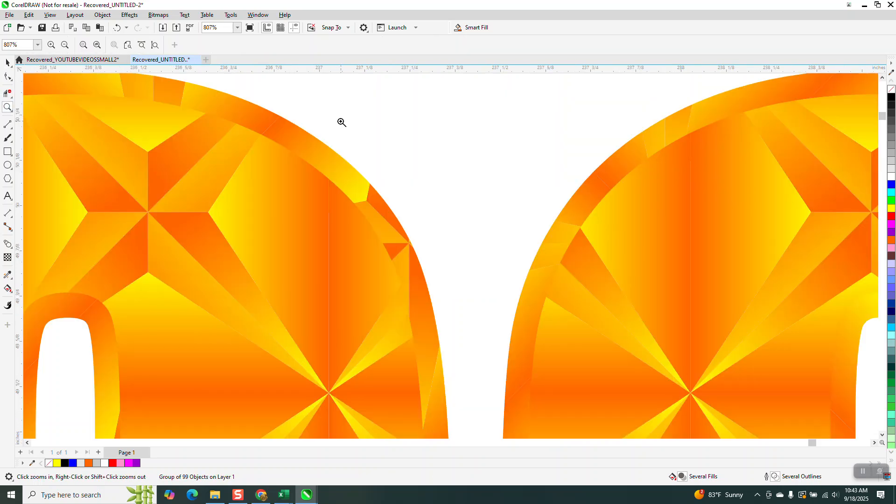
{"action": "scroll", "coordinate": [346, 179], "scroll_direction": "down", "scroll_amount": 1}
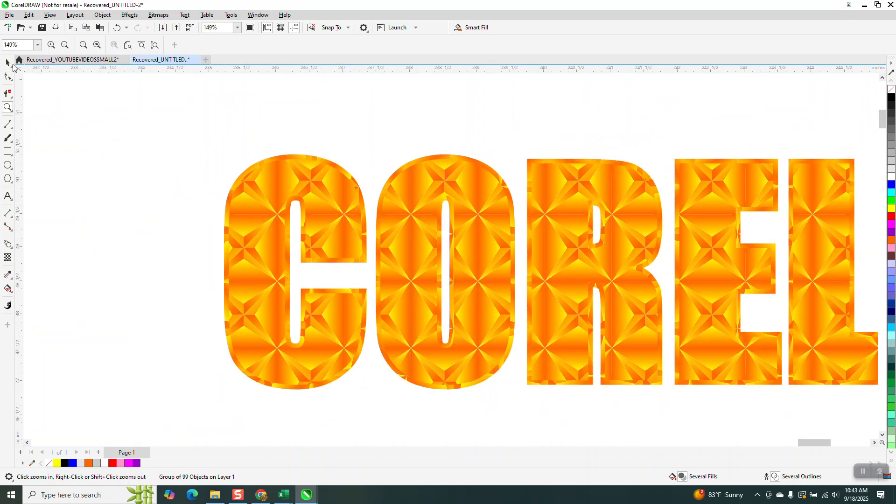
{"action": "left_click", "coordinate": [7, 62]}
{"action": "scroll", "coordinate": [210, 121], "scroll_direction": "down", "scroll_amount": 1}
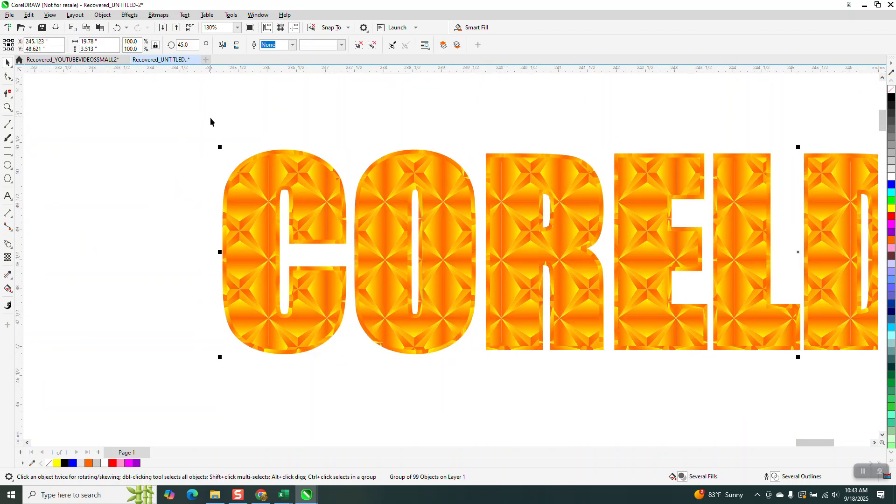
{"action": "left_click", "coordinate": [10, 260]}
{"action": "left_click", "coordinate": [467, 270]}
{"action": "right_click", "coordinate": [892, 185]}
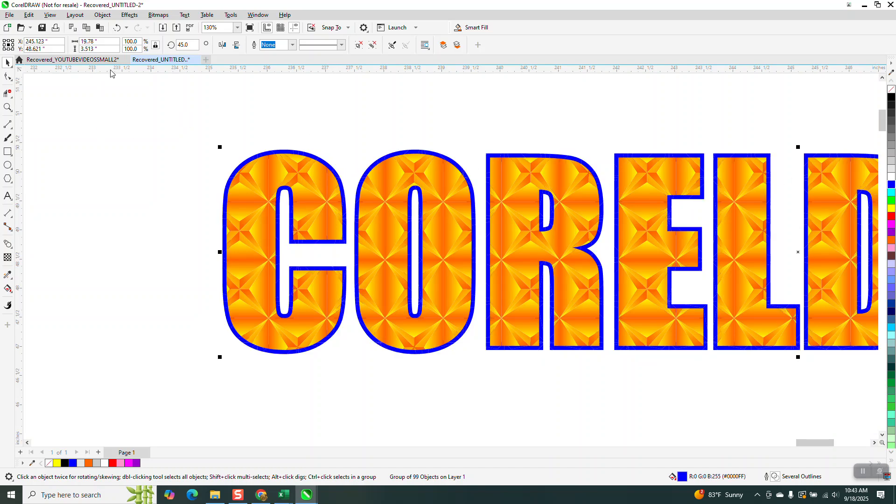
Undo the blue recoloring of the letters' outline
{"action": "left_click", "coordinate": [8, 257]}
{"action": "left_click", "coordinate": [466, 269]}
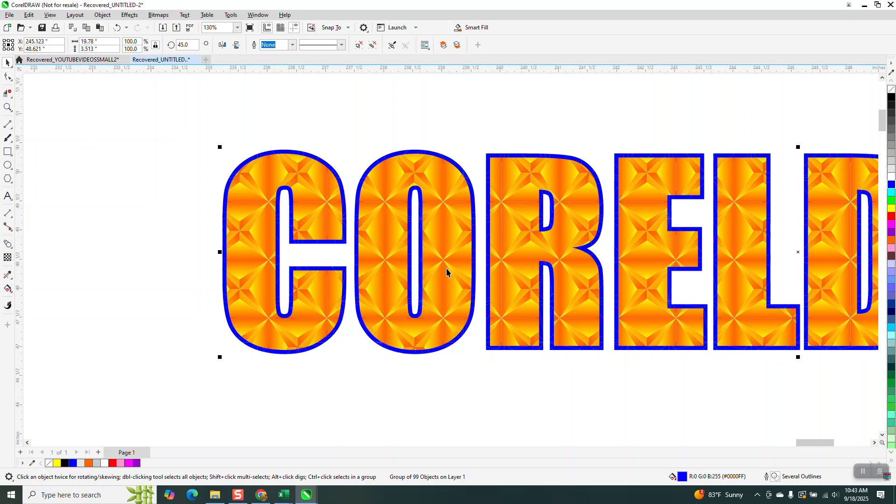
{"action": "left_click", "coordinate": [115, 27]}
Inspect the patterned outline on the letters, undo its last upward nudges and delete it
{"action": "left_click", "coordinate": [8, 107]}
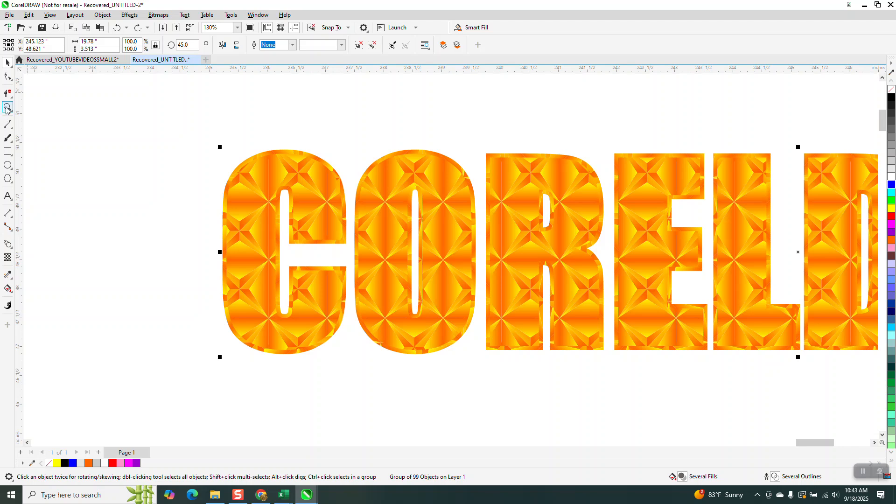
{"action": "scroll", "coordinate": [299, 150], "scroll_direction": "up", "scroll_amount": 5}
{"action": "scroll", "coordinate": [300, 169], "scroll_direction": "down", "scroll_amount": 4}
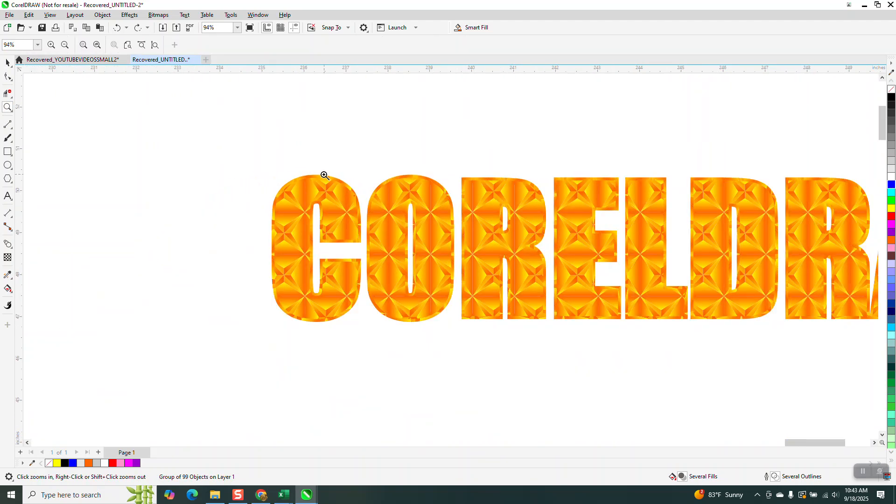
{"action": "scroll", "coordinate": [326, 175], "scroll_direction": "down", "scroll_amount": 4}
{"action": "left_click", "coordinate": [7, 62]}
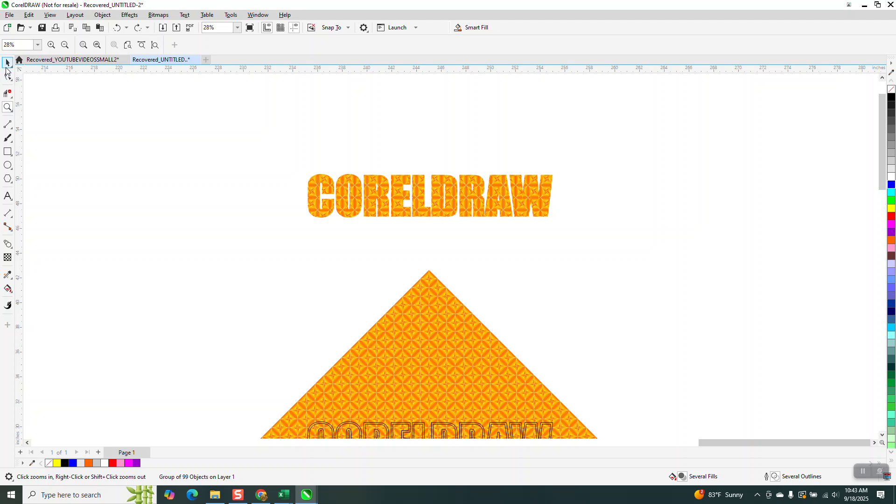
{"action": "left_click", "coordinate": [116, 29]}
{"action": "left_click", "coordinate": [117, 29]}
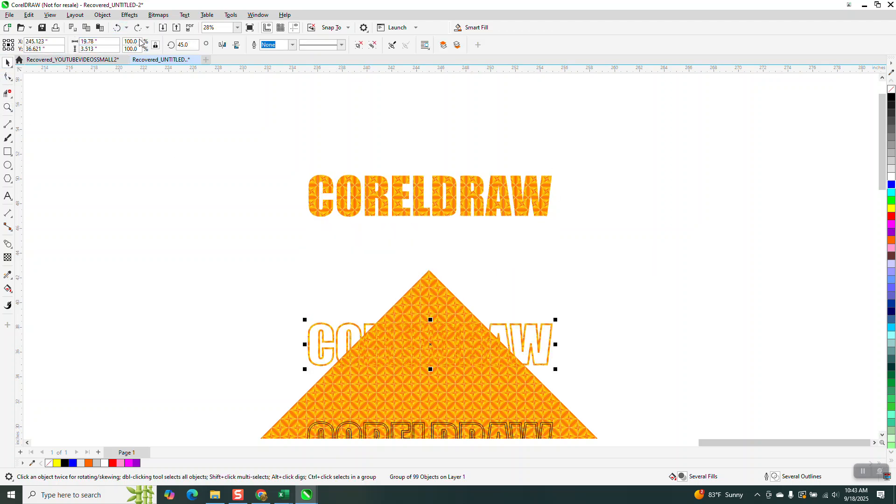
{"action": "scroll", "coordinate": [471, 327], "scroll_direction": "down", "scroll_amount": 1}
{"action": "key", "text": "Delete"}
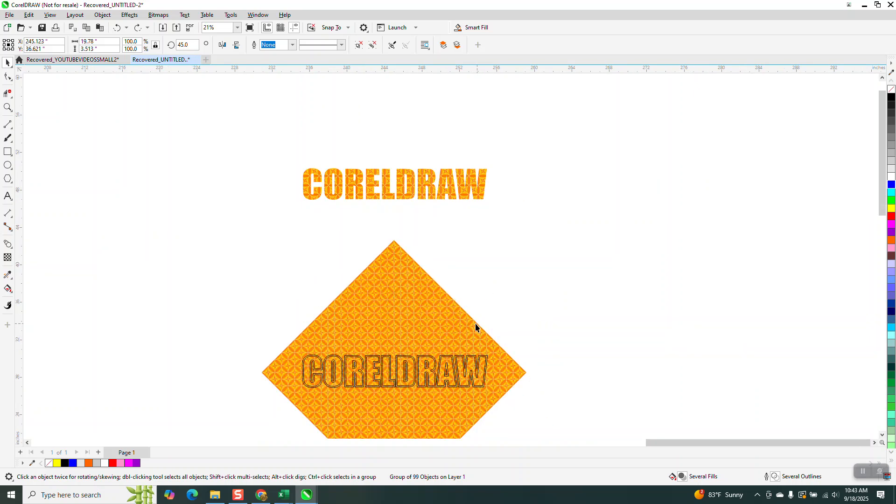
Move the orange diamond off the outlined lettering to the empty area right of the patterned letters
{"action": "left_click_drag", "start_coordinate": [750, 201], "coordinate": [730, 213]}
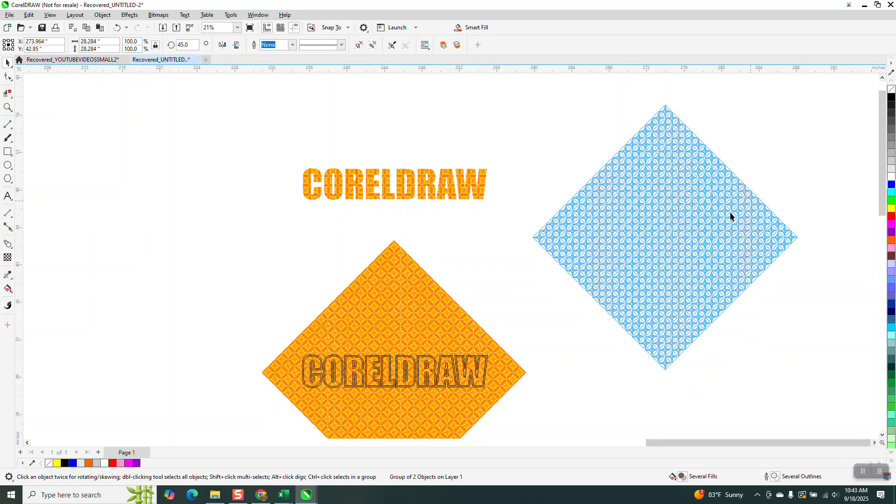
{"action": "scroll", "coordinate": [336, 183], "scroll_direction": "down", "scroll_amount": 1}
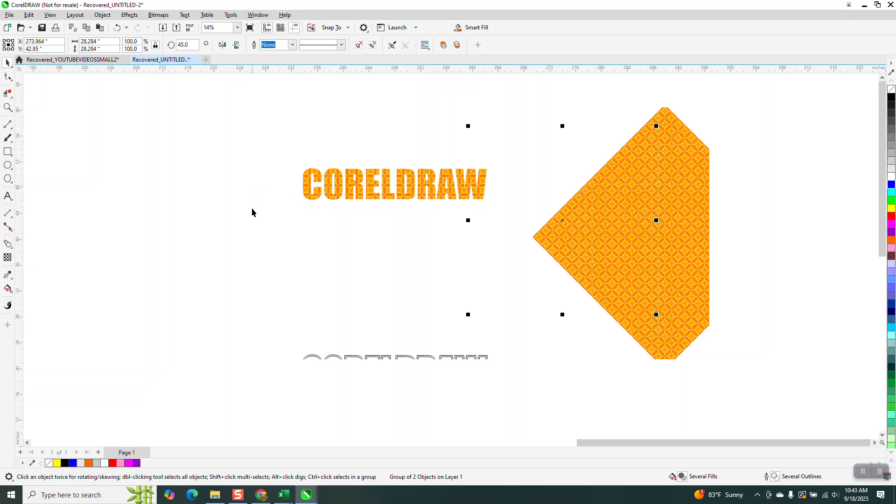
{"action": "scroll", "coordinate": [667, 242], "scroll_direction": "down", "scroll_amount": 1}
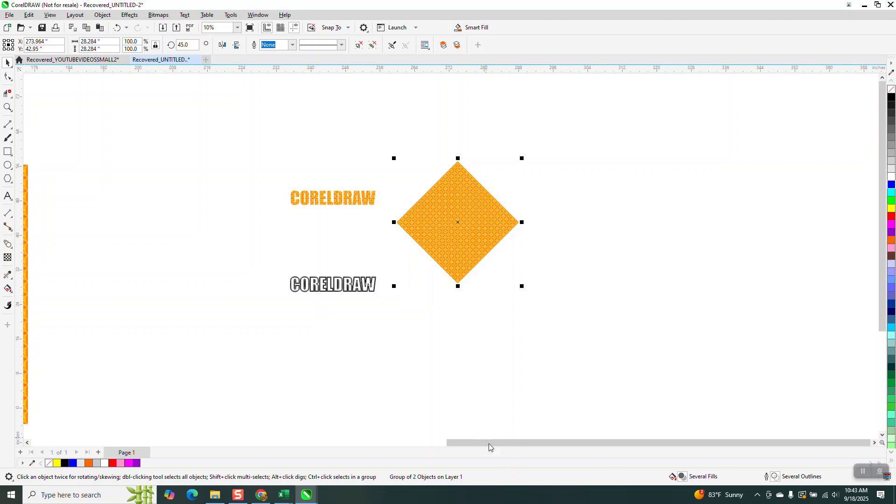
Find the wide blue hexagon pattern group and move it just below the outlined CORELDRAW lettering
{"action": "left_click_drag", "start_coordinate": [489, 443], "coordinate": [349, 436]}
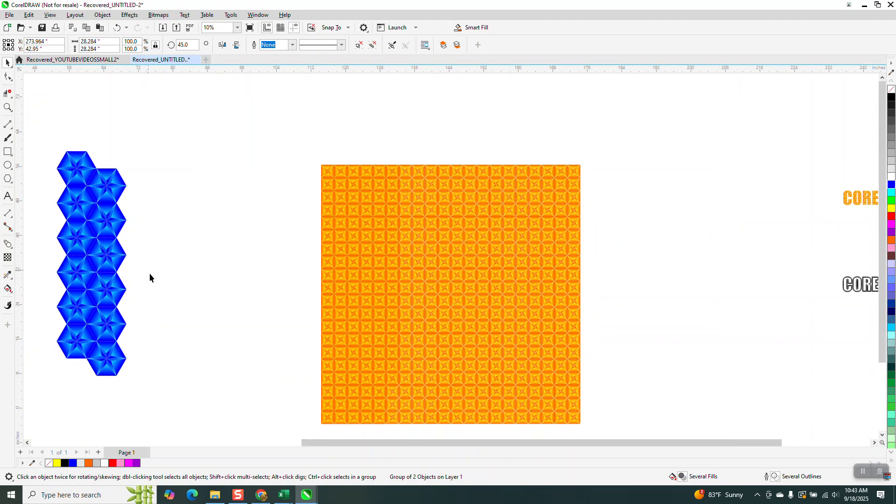
{"action": "scroll", "coordinate": [348, 444], "scroll_direction": "down", "scroll_amount": 1}
{"action": "left_click_drag", "start_coordinate": [348, 444], "coordinate": [853, 240]}
{"action": "left_click_drag", "start_coordinate": [212, 420], "coordinate": [828, 264]}
{"action": "mouse_move", "coordinate": [655, 441]}
{"action": "left_mouse_down"}
{"action": "mouse_move", "coordinate": [808, 432]}
{"action": "mouse_move", "coordinate": [654, 442]}
{"action": "left_mouse_up"}
{"action": "scroll", "coordinate": [366, 276], "scroll_direction": "down", "scroll_amount": 2}
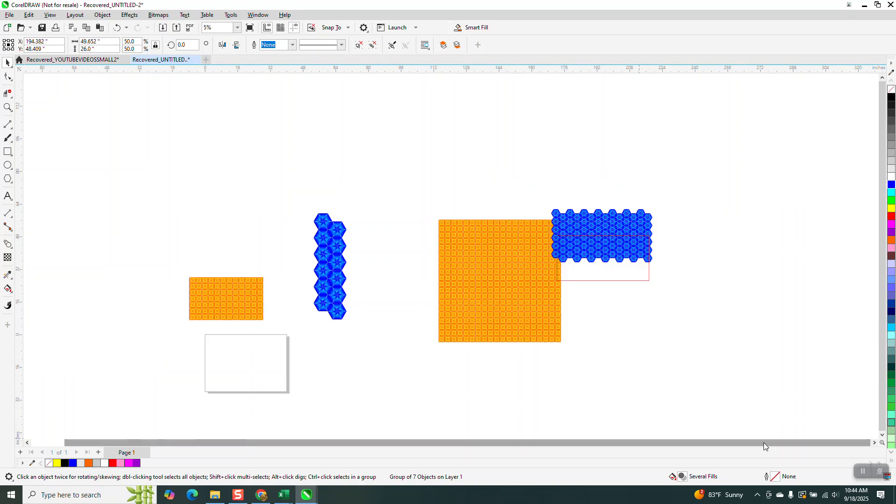
{"action": "left_click_drag", "start_coordinate": [646, 233], "coordinate": [756, 309]}
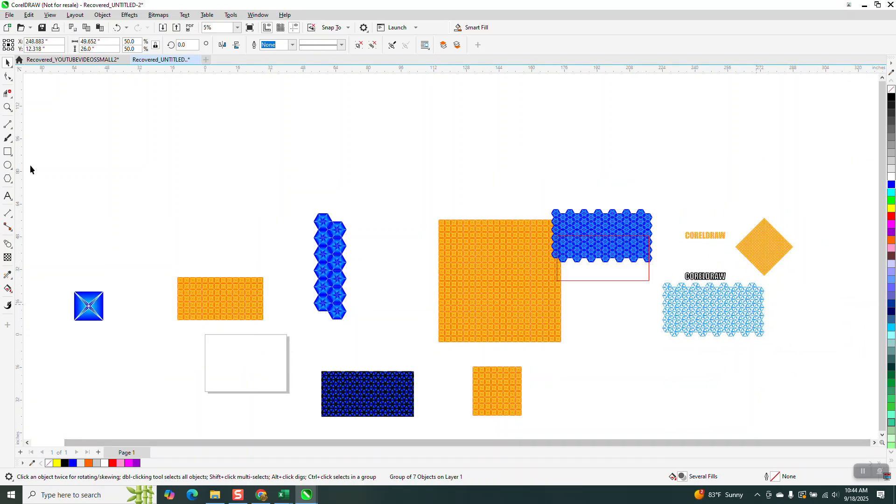
Move the blue hexagon pattern up so that the outlined lettering lies over its upper part
{"action": "left_click", "coordinate": [7, 107]}
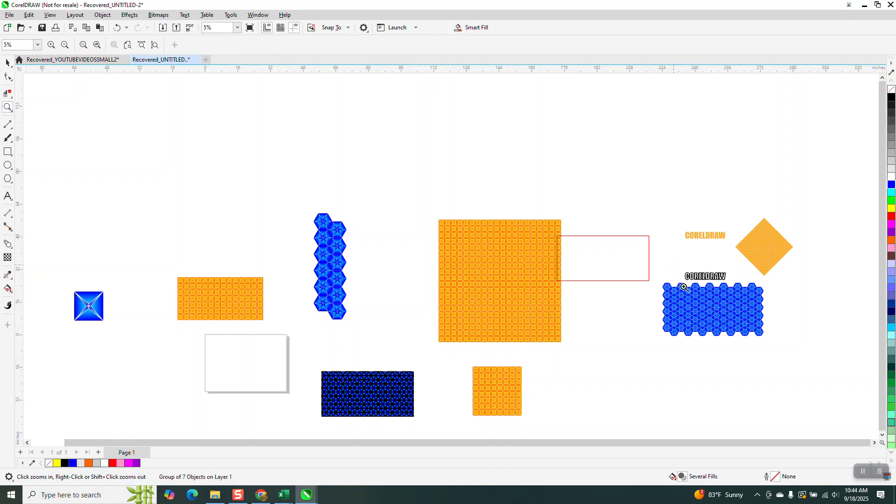
{"action": "left_click_drag", "start_coordinate": [673, 266], "coordinate": [762, 340]}
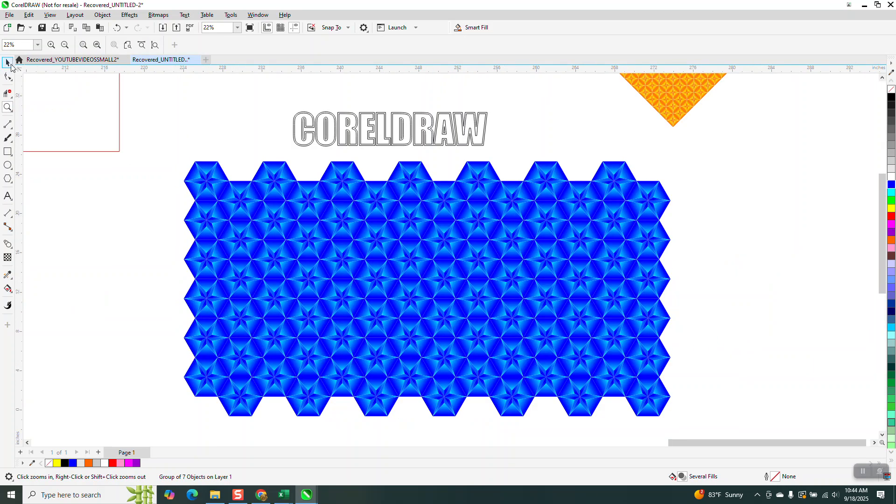
{"action": "left_click", "coordinate": [7, 62]}
{"action": "left_click_drag", "start_coordinate": [410, 238], "coordinate": [410, 170]}
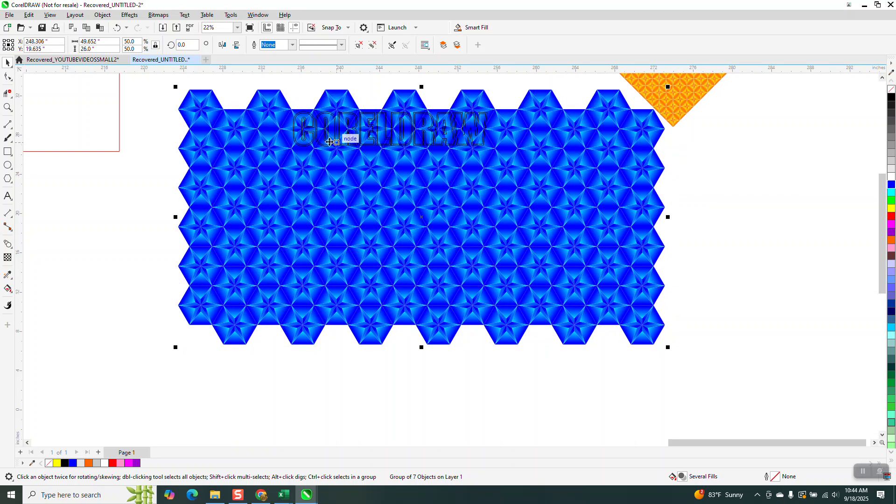
Intersect the outlined CORELDRAW lettering with the blue hexagon pattern
{"action": "scroll", "coordinate": [384, 221], "scroll_direction": "down", "scroll_amount": 3}
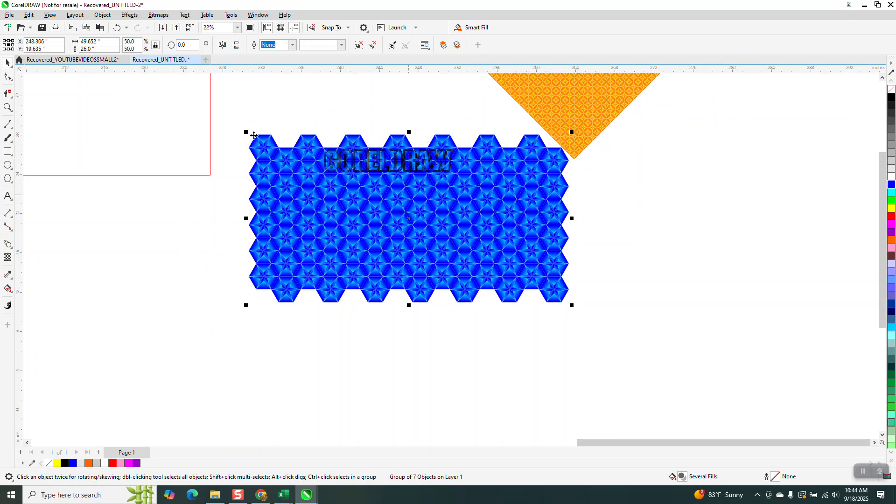
{"action": "left_click_drag", "start_coordinate": [241, 114], "coordinate": [585, 329]}
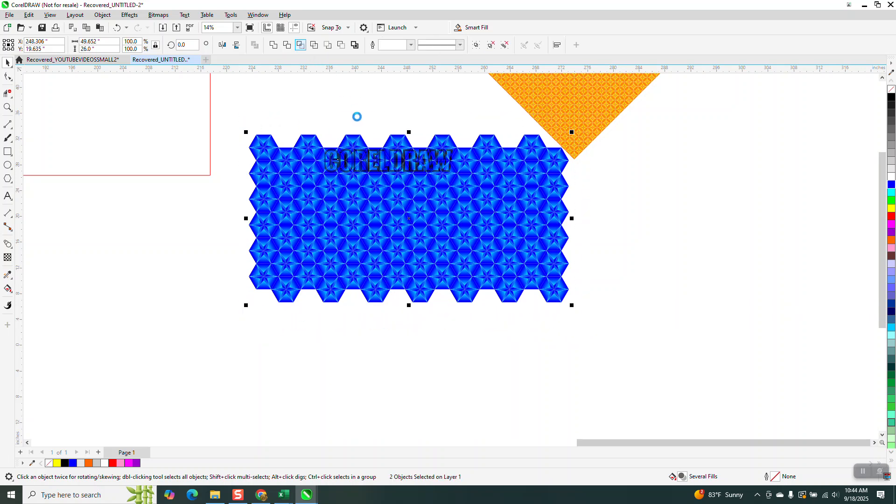
{"action": "left_click", "coordinate": [382, 193]}
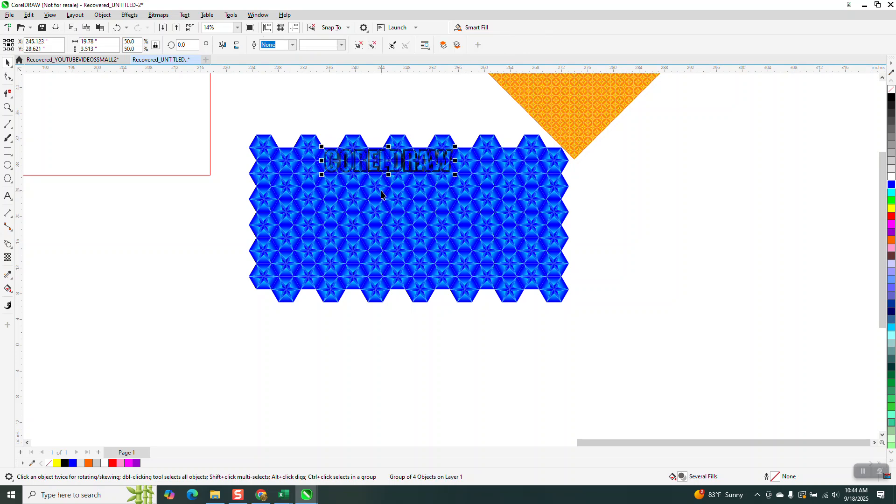
Move the intersected blue-pattern outline straight up off the hexagon pattern onto the orange-patterned CORELDRAW letters, at Y 48.621 inches
{"action": "key", "text": "ctrl+d"}
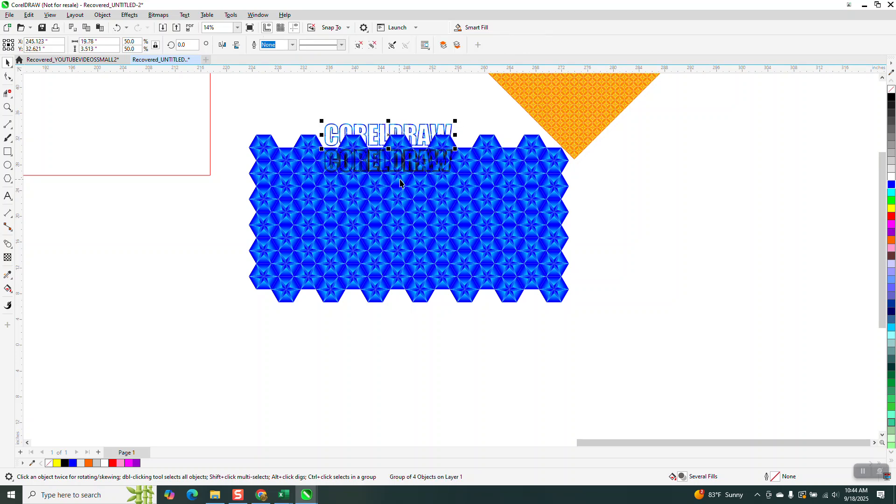
{"action": "scroll", "coordinate": [451, 281], "scroll_direction": "down", "scroll_amount": 4}
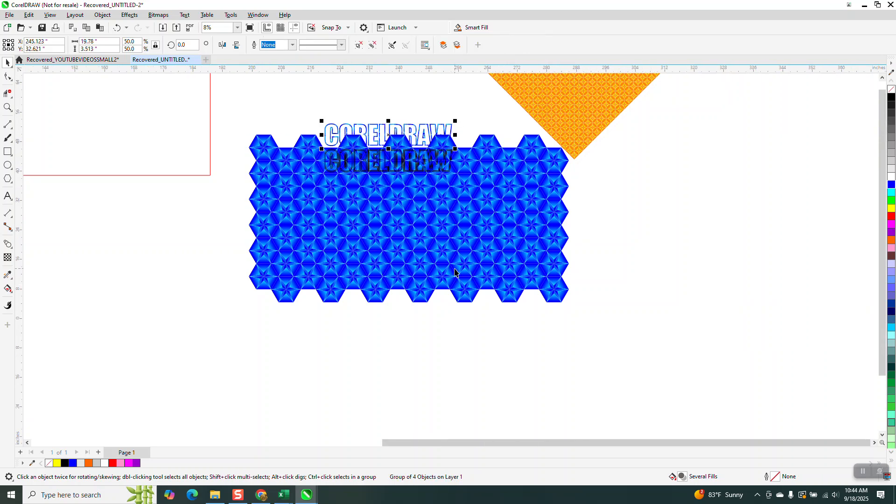
{"action": "scroll", "coordinate": [455, 272], "scroll_direction": "down", "scroll_amount": 3}
{"action": "key", "text": "Up"}
{"action": "key", "text": "Up"}
{"action": "key", "text": "Up"}
{"action": "key", "text": "Up"}
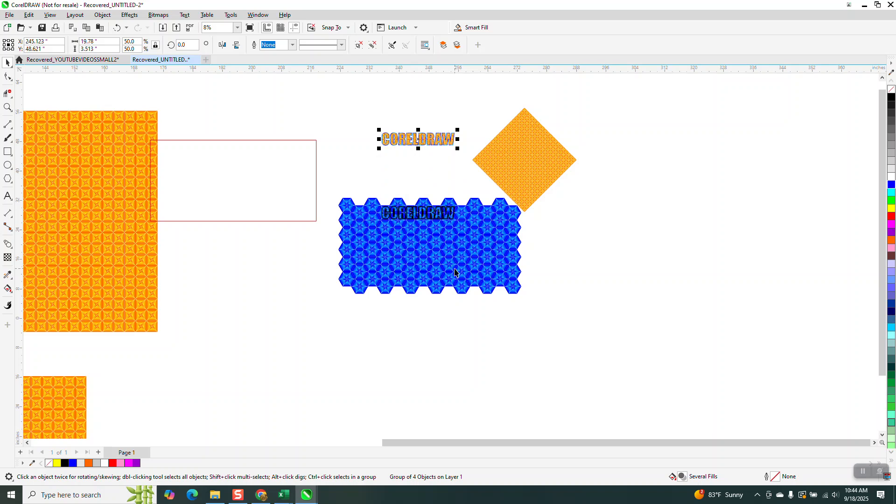
{"action": "key", "text": "Up"}
{"action": "key", "text": "Down"}
Examine the assembled CORELDRAW lettering up close, checking how the blue-pattern outline fits around the orange-patterned letters
{"action": "left_click", "coordinate": [7, 108]}
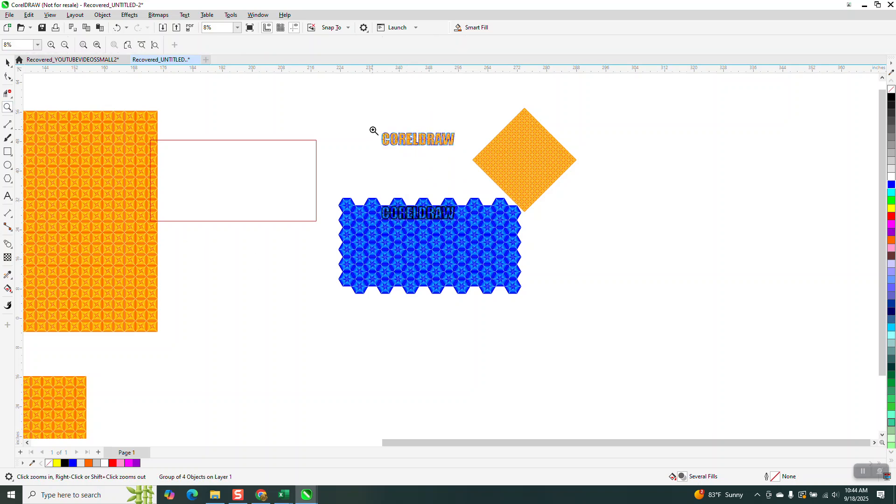
{"action": "left_click_drag", "start_coordinate": [374, 131], "coordinate": [420, 158]}
{"action": "left_click_drag", "start_coordinate": [381, 120], "coordinate": [458, 174]}
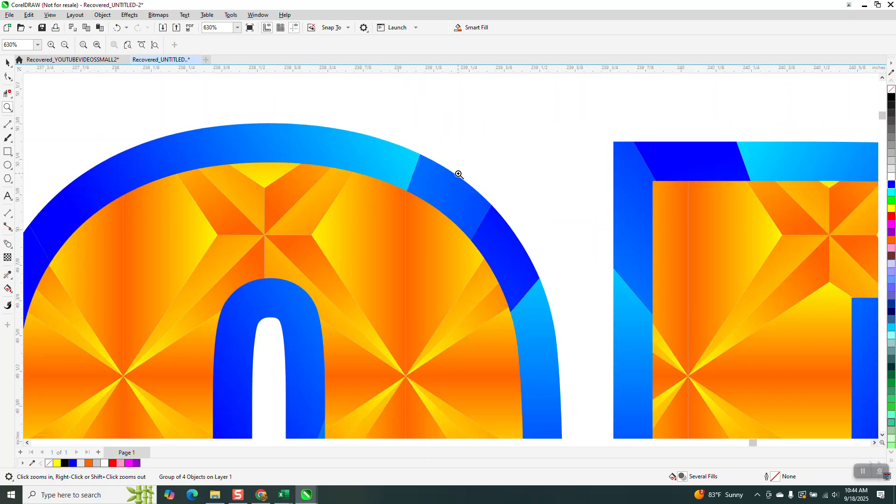
{"action": "scroll", "coordinate": [417, 159], "scroll_direction": "down", "scroll_amount": 4}
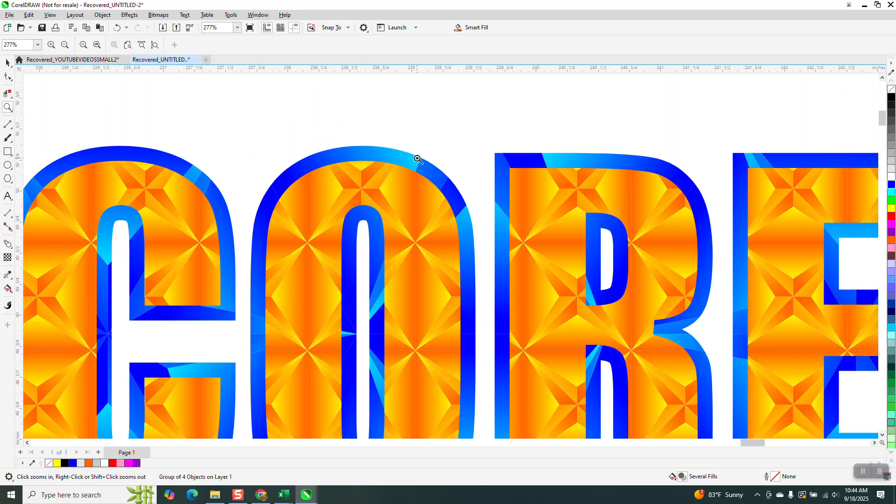
{"action": "scroll", "coordinate": [417, 158], "scroll_direction": "down", "scroll_amount": 2}
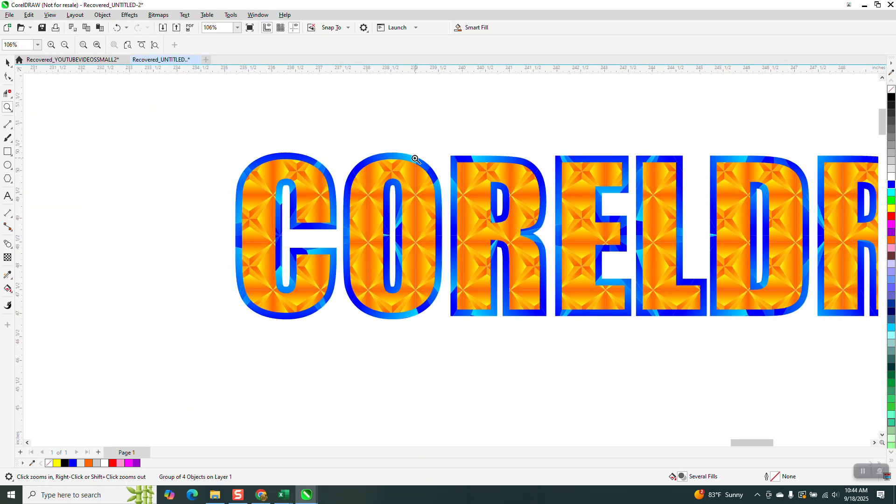
{"action": "scroll", "coordinate": [415, 158], "scroll_direction": "down", "scroll_amount": 1}
{"action": "scroll", "coordinate": [308, 157], "scroll_direction": "down", "scroll_amount": 1}
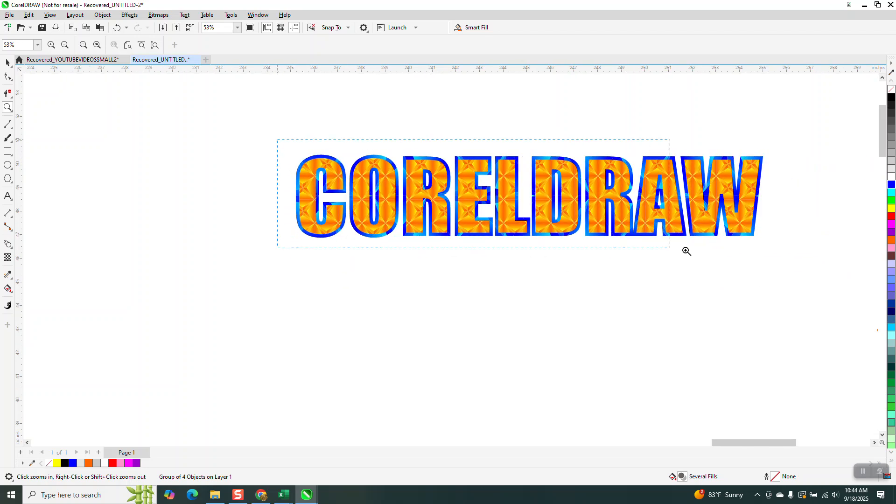
{"action": "scroll", "coordinate": [761, 257], "scroll_direction": "up", "scroll_amount": 2}
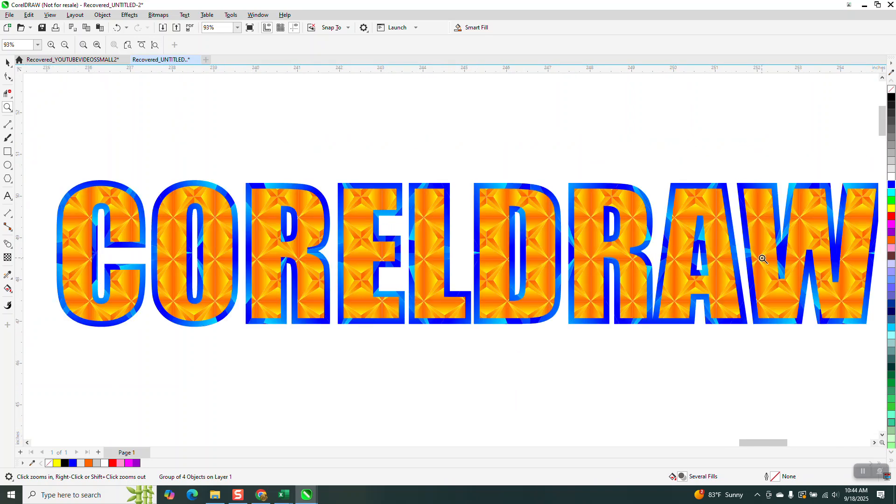